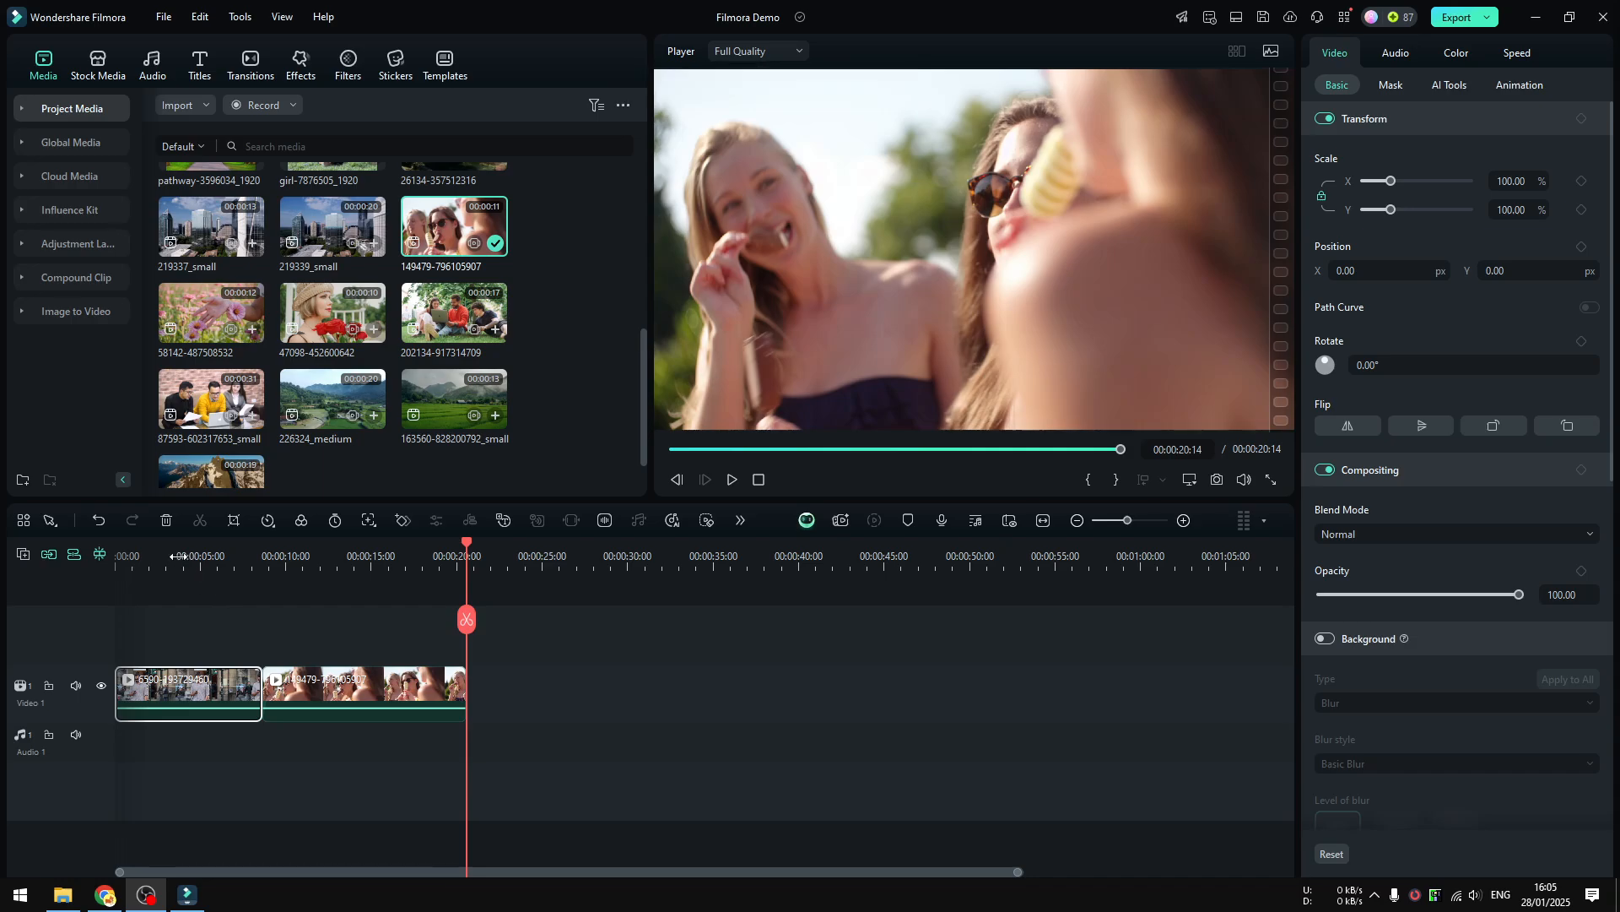
Play the opening seconds of the first clip to review the man's face, stopping at about 00:00:05:23.
left_click(140, 555)
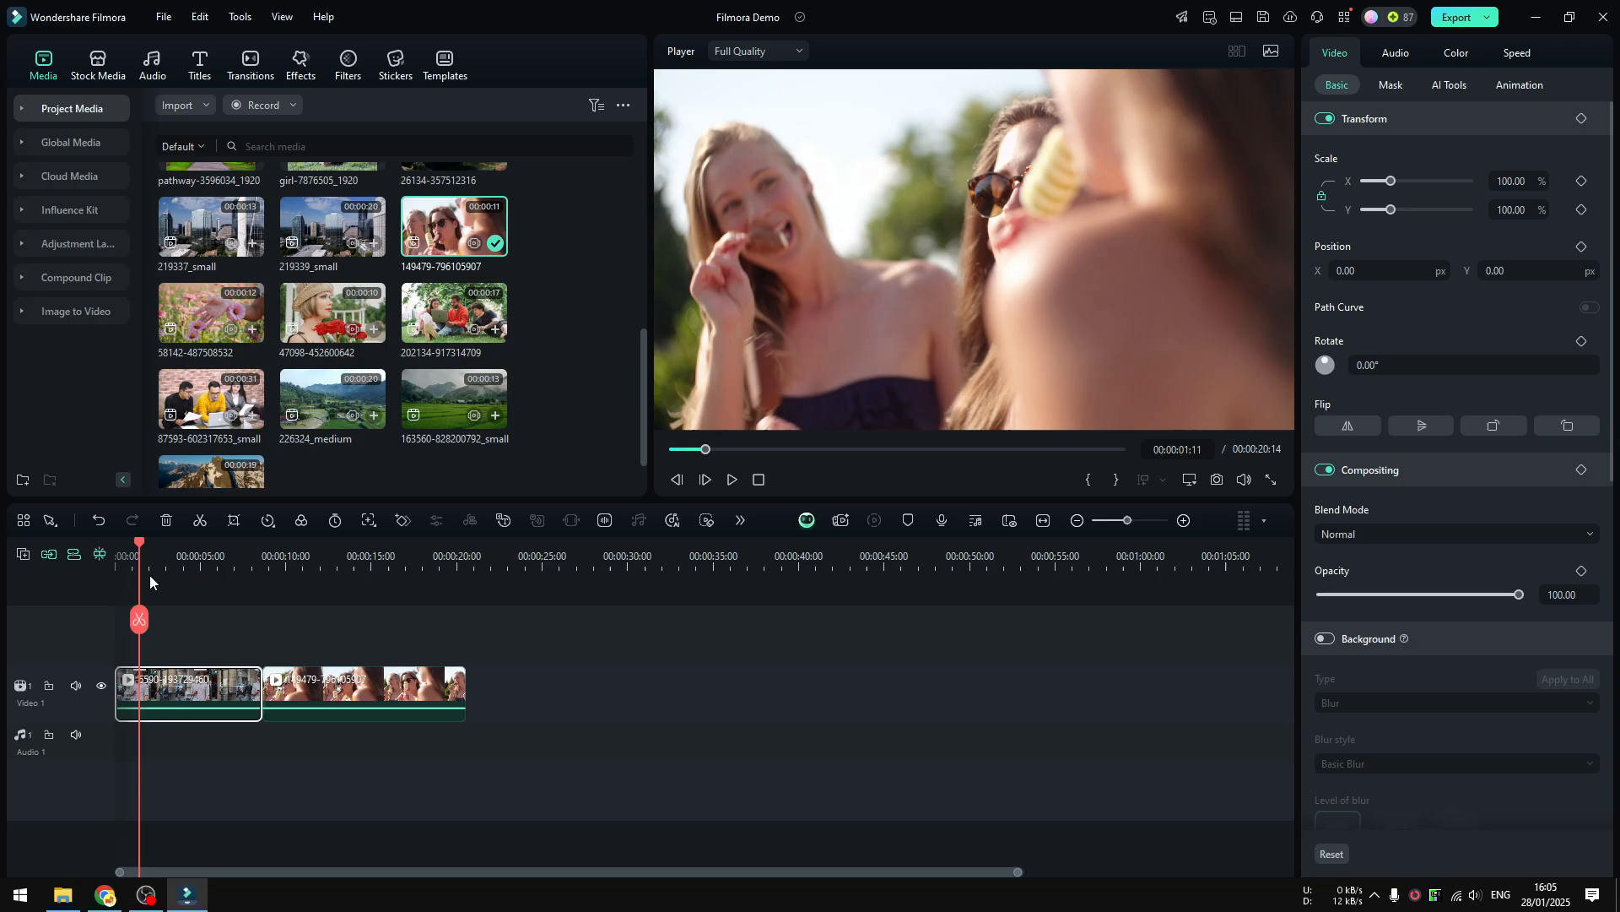
left_click(733, 482)
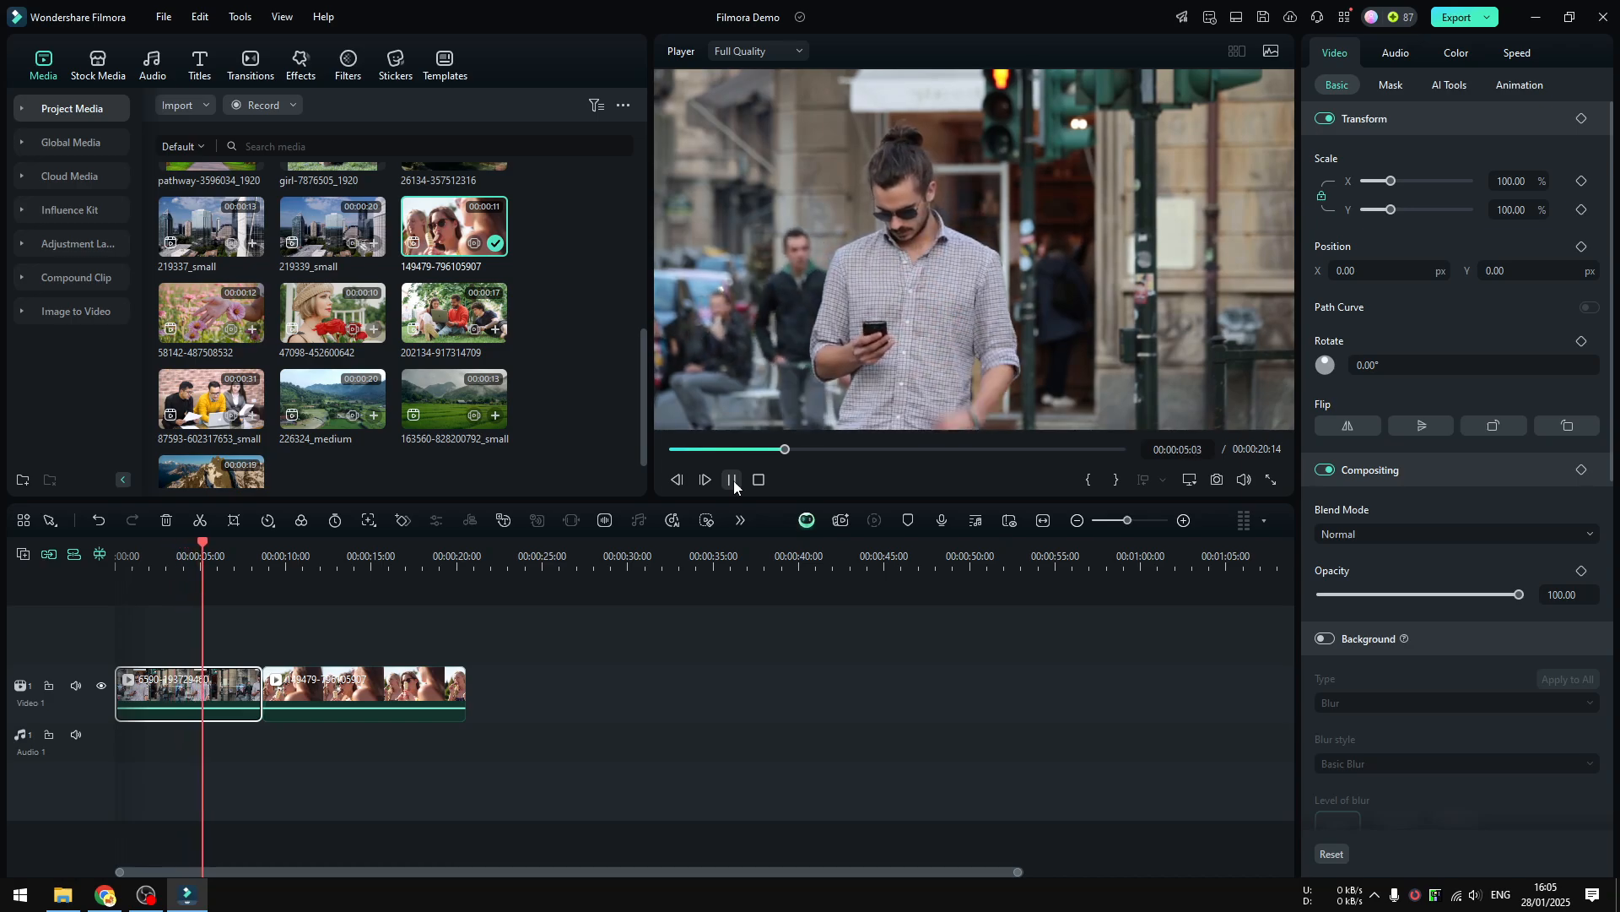
left_click(733, 482)
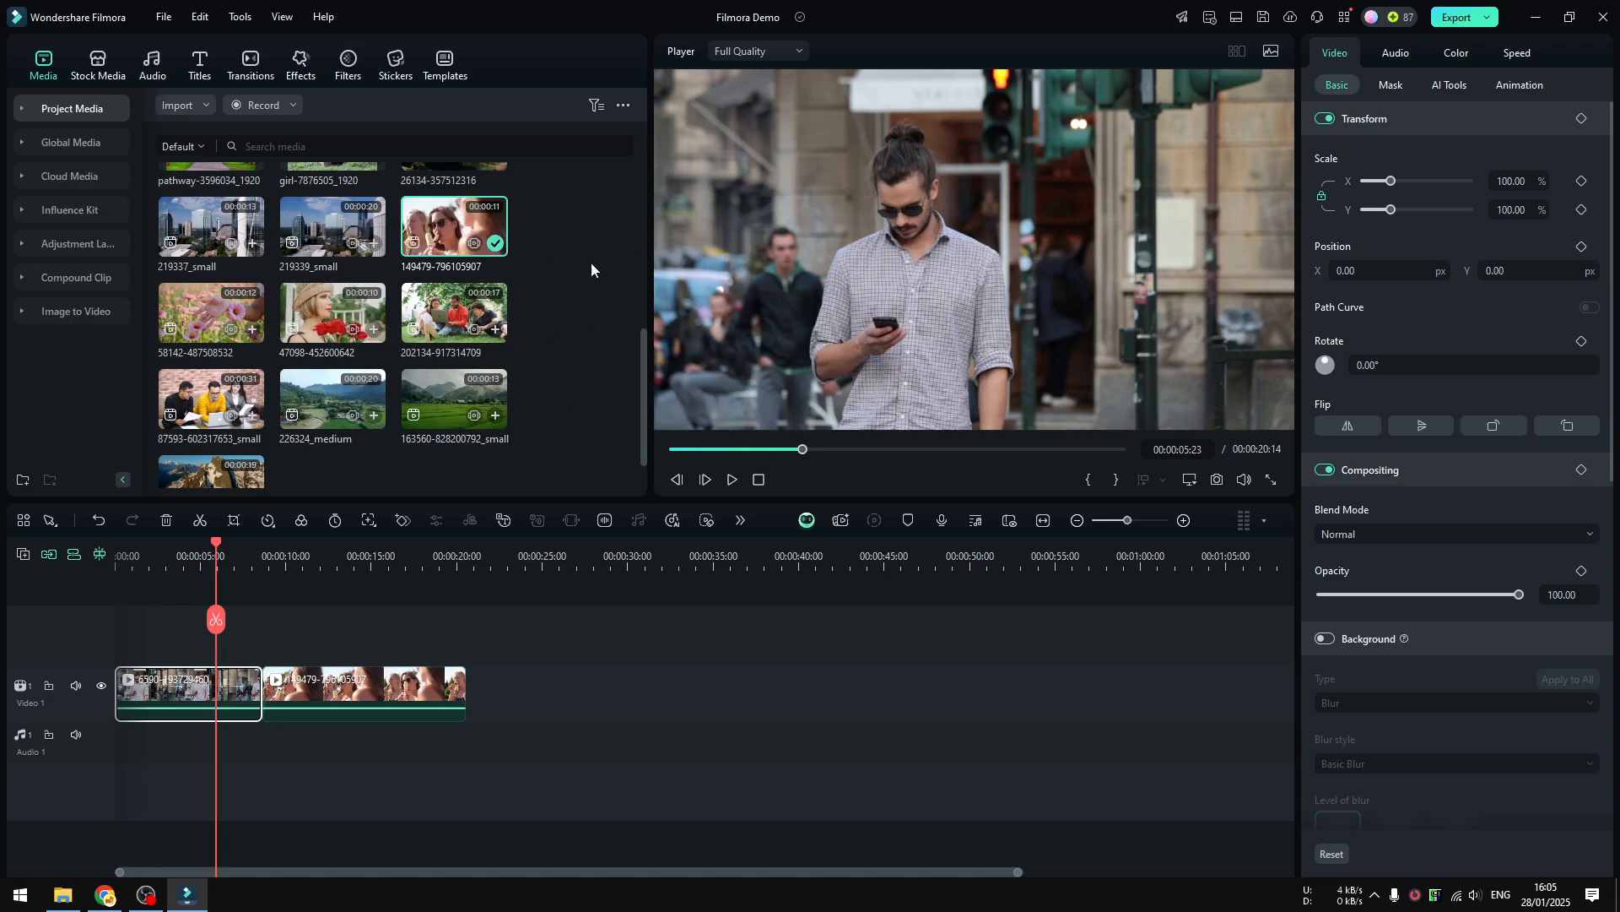
Add the Mosaic video effect on a track above the first clip and place the playhead within it, at 00:00:01:24.
left_click(302, 64)
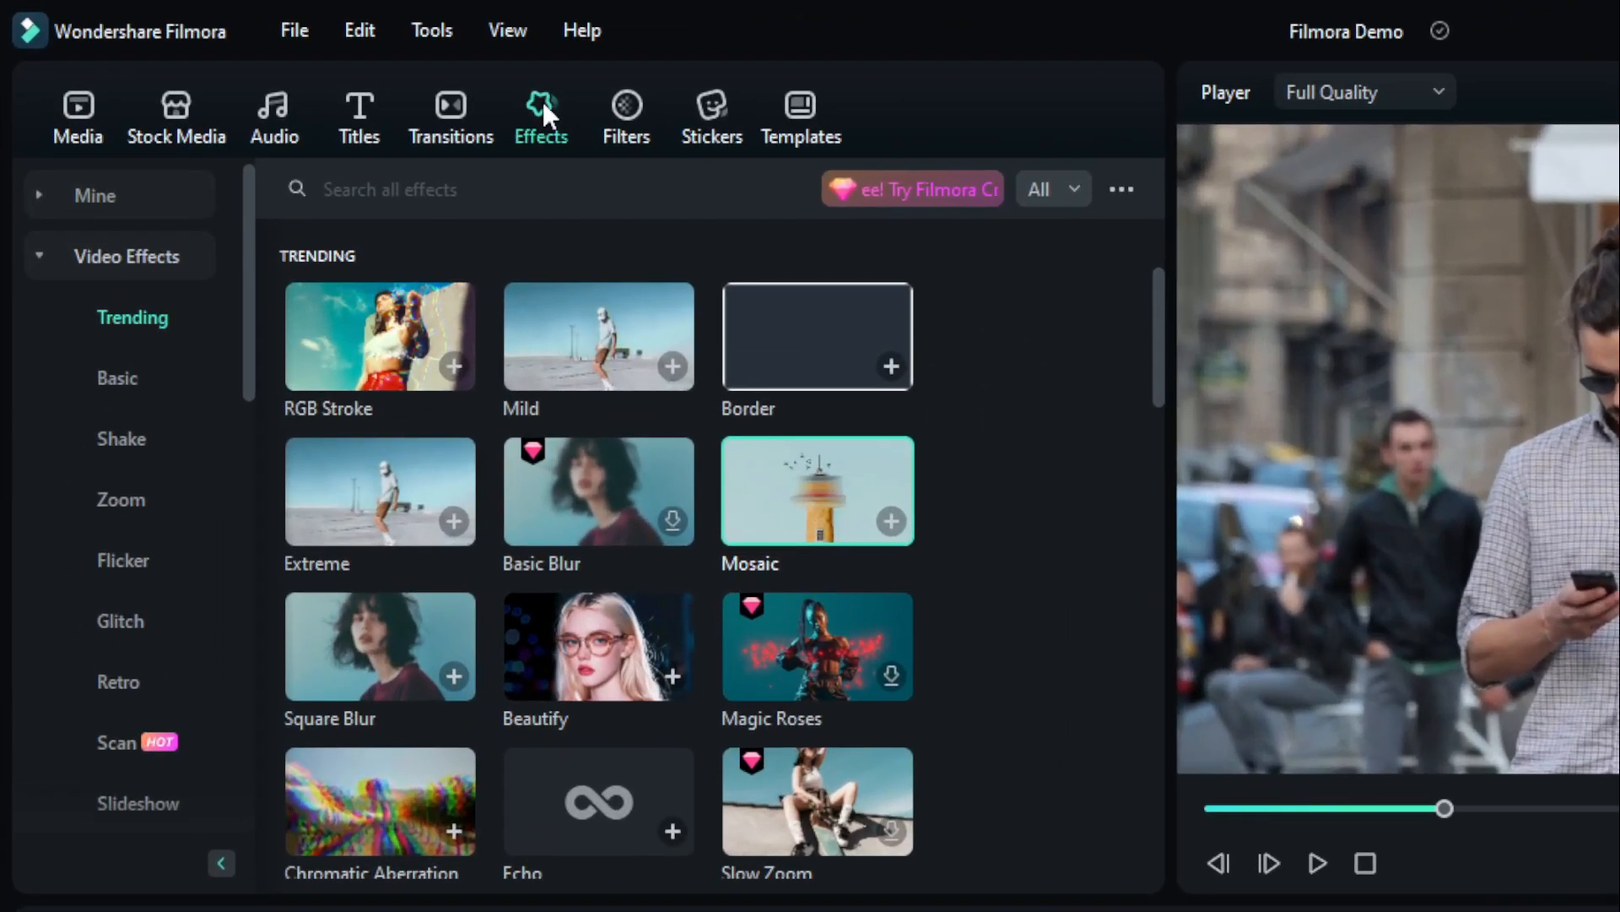
mouse_move(787, 488)
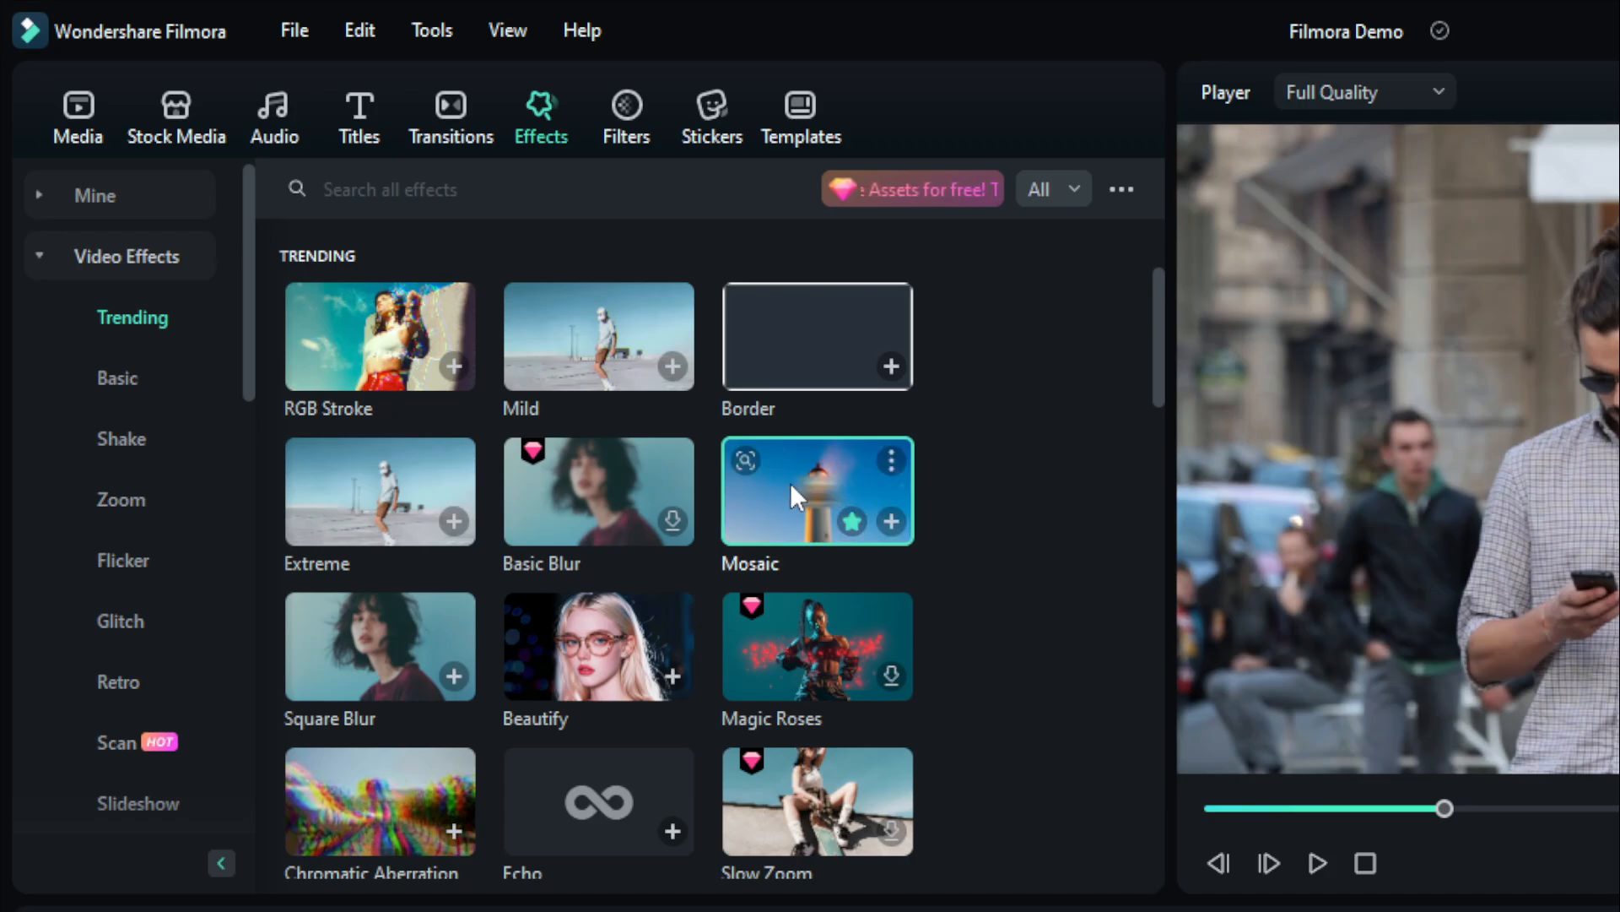
left_click_drag(793, 484, 275, 911)
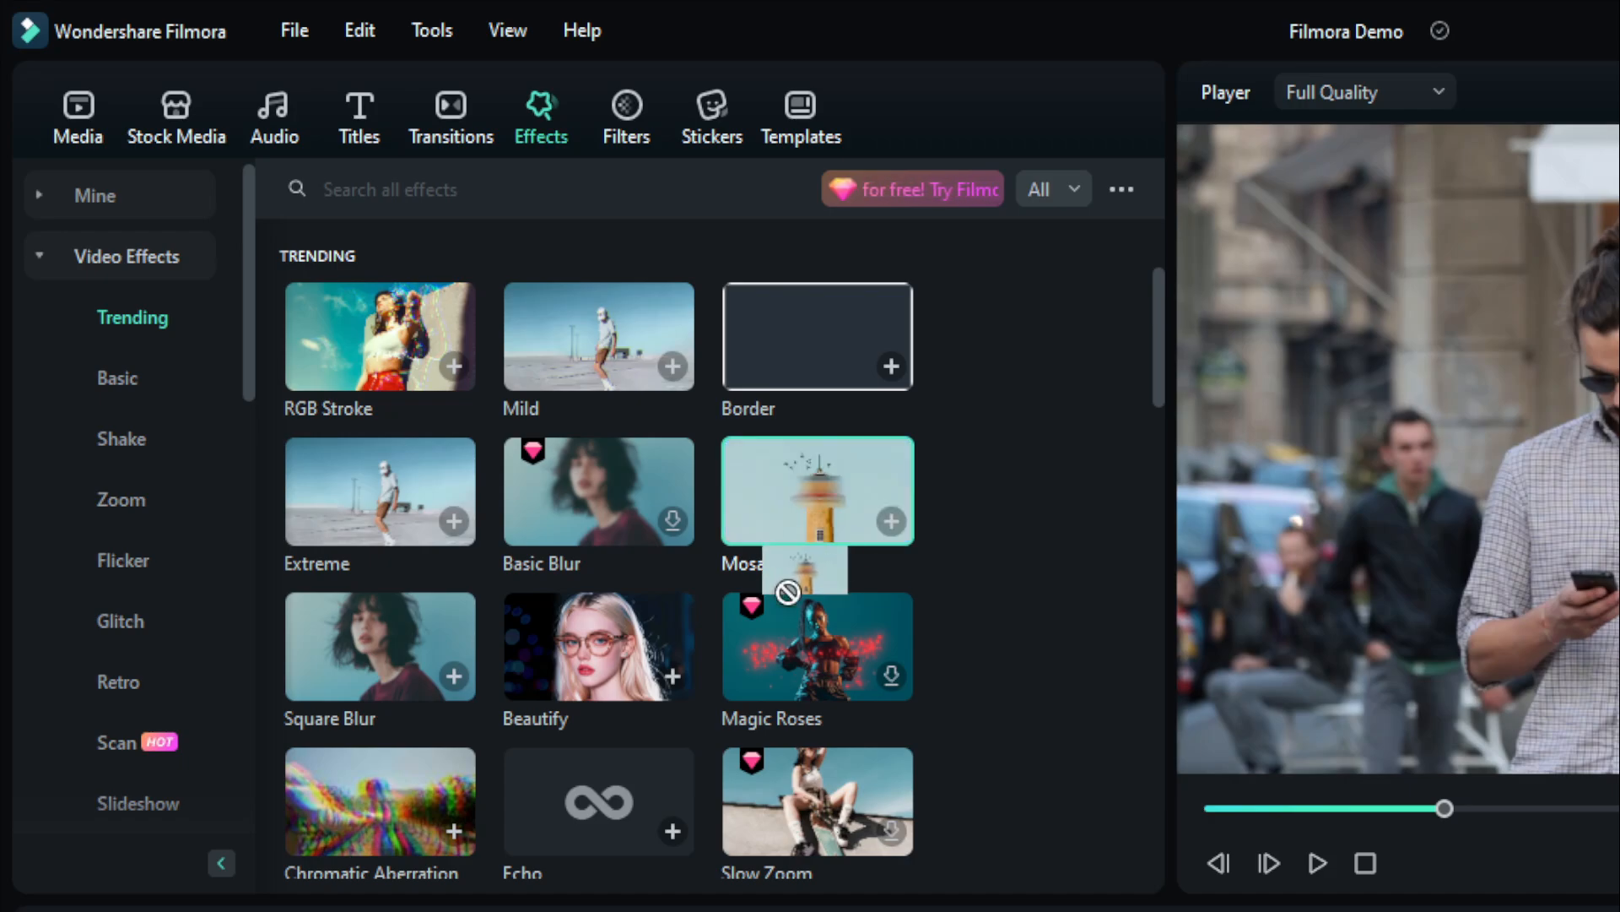
left_click_drag(274, 490, 269, 465)
left_click_drag(406, 413, 268, 424)
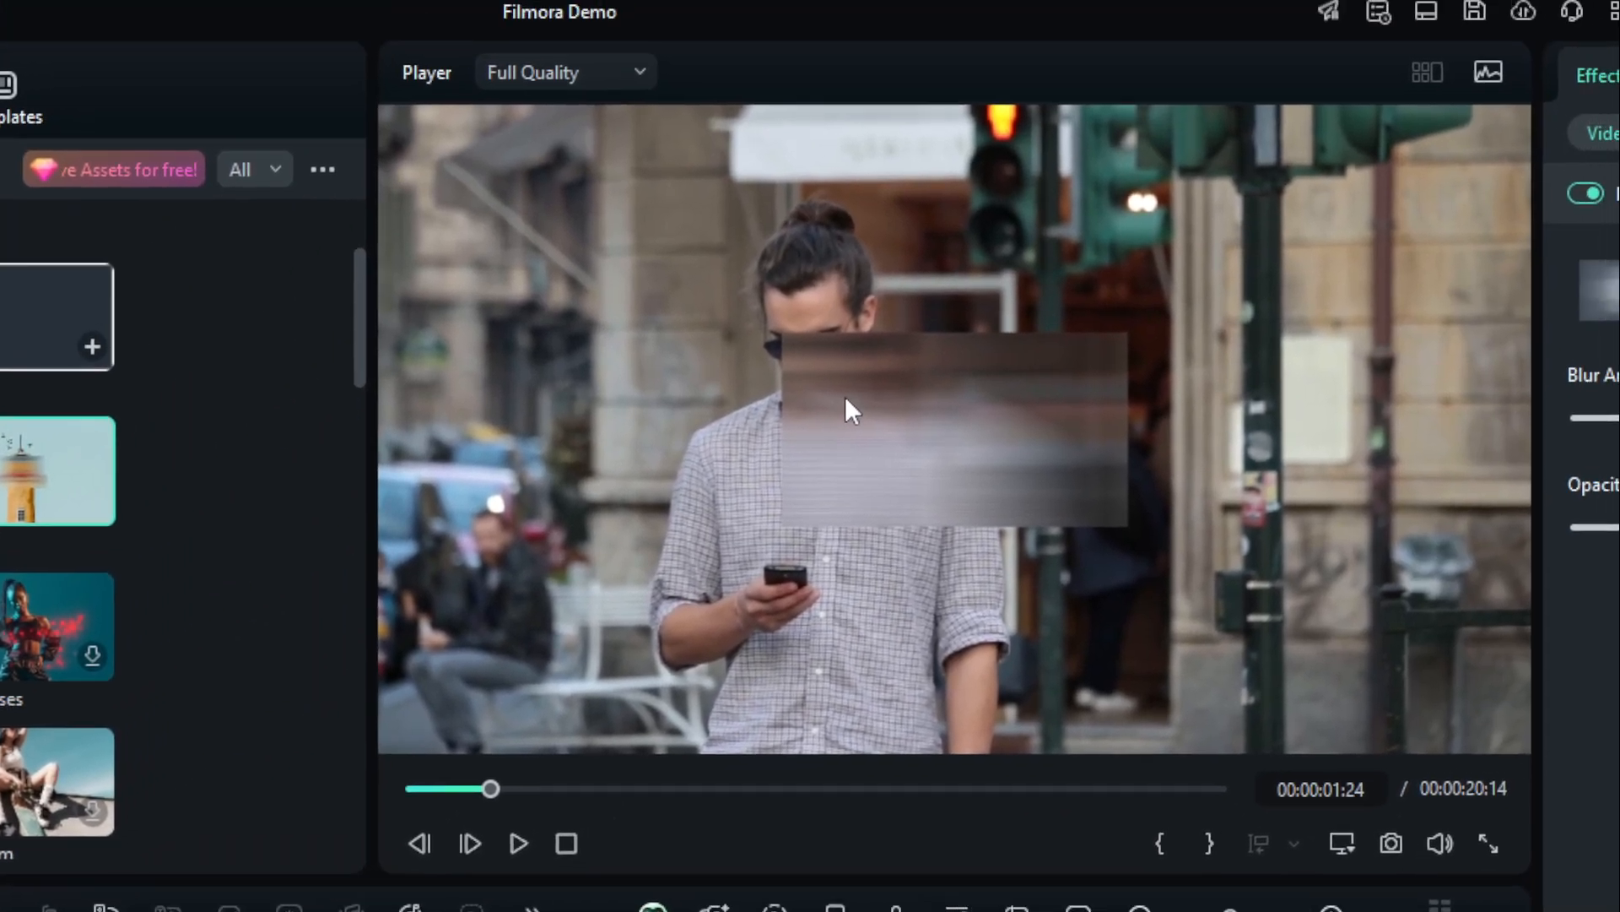
Move the mosaic box onto the man's head and resize it to fit closely around his face.
left_click(967, 428)
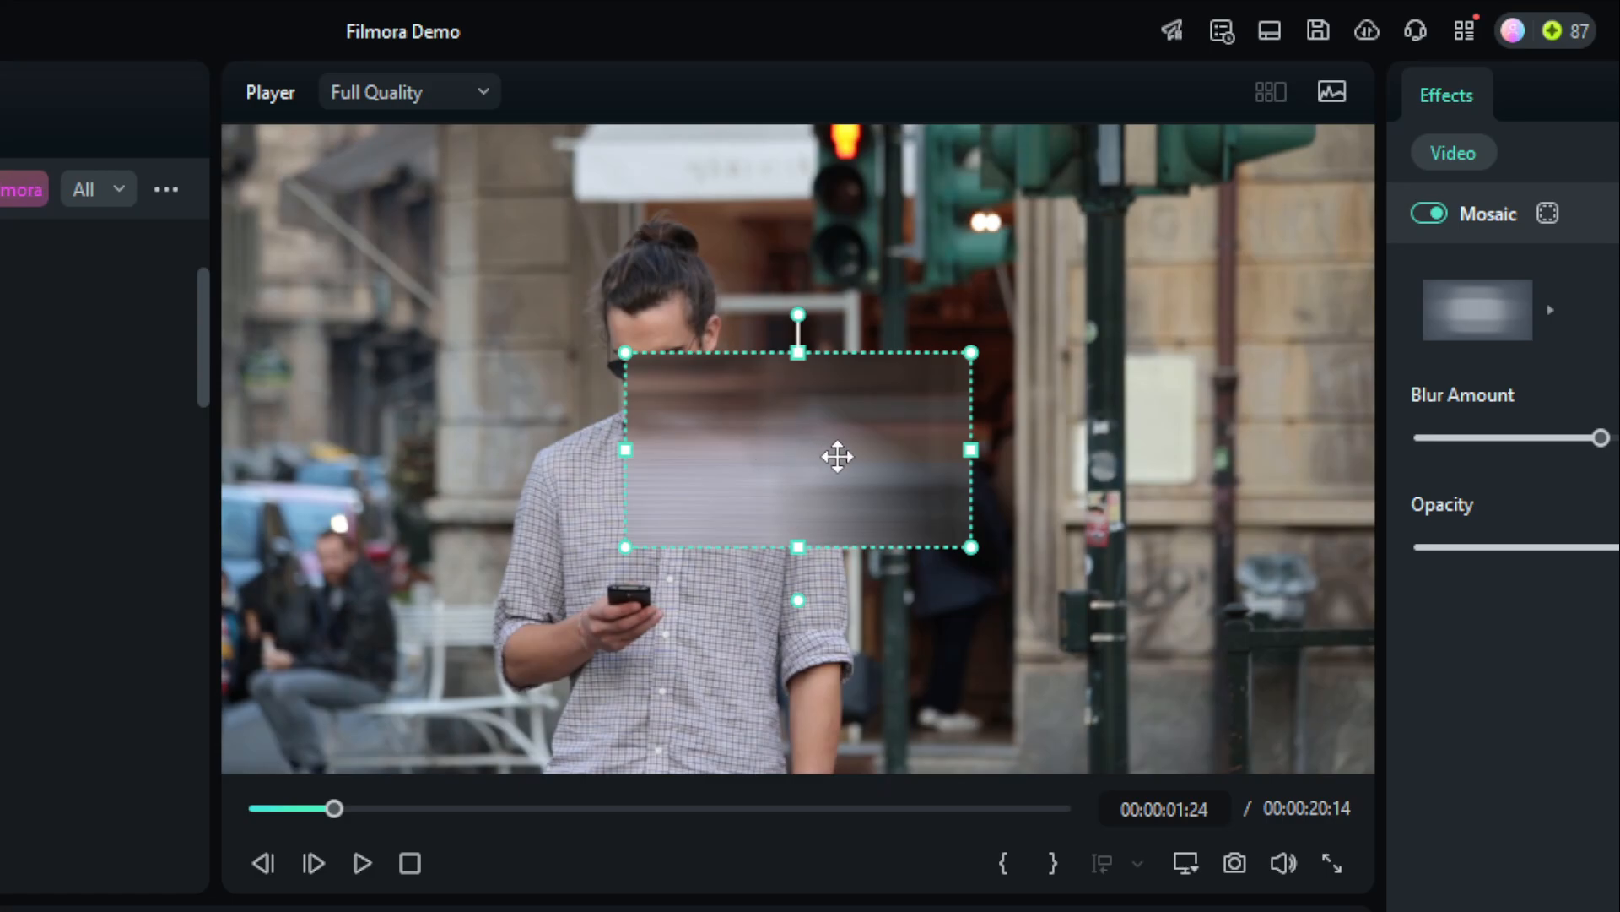
left_click_drag(836, 433, 731, 332)
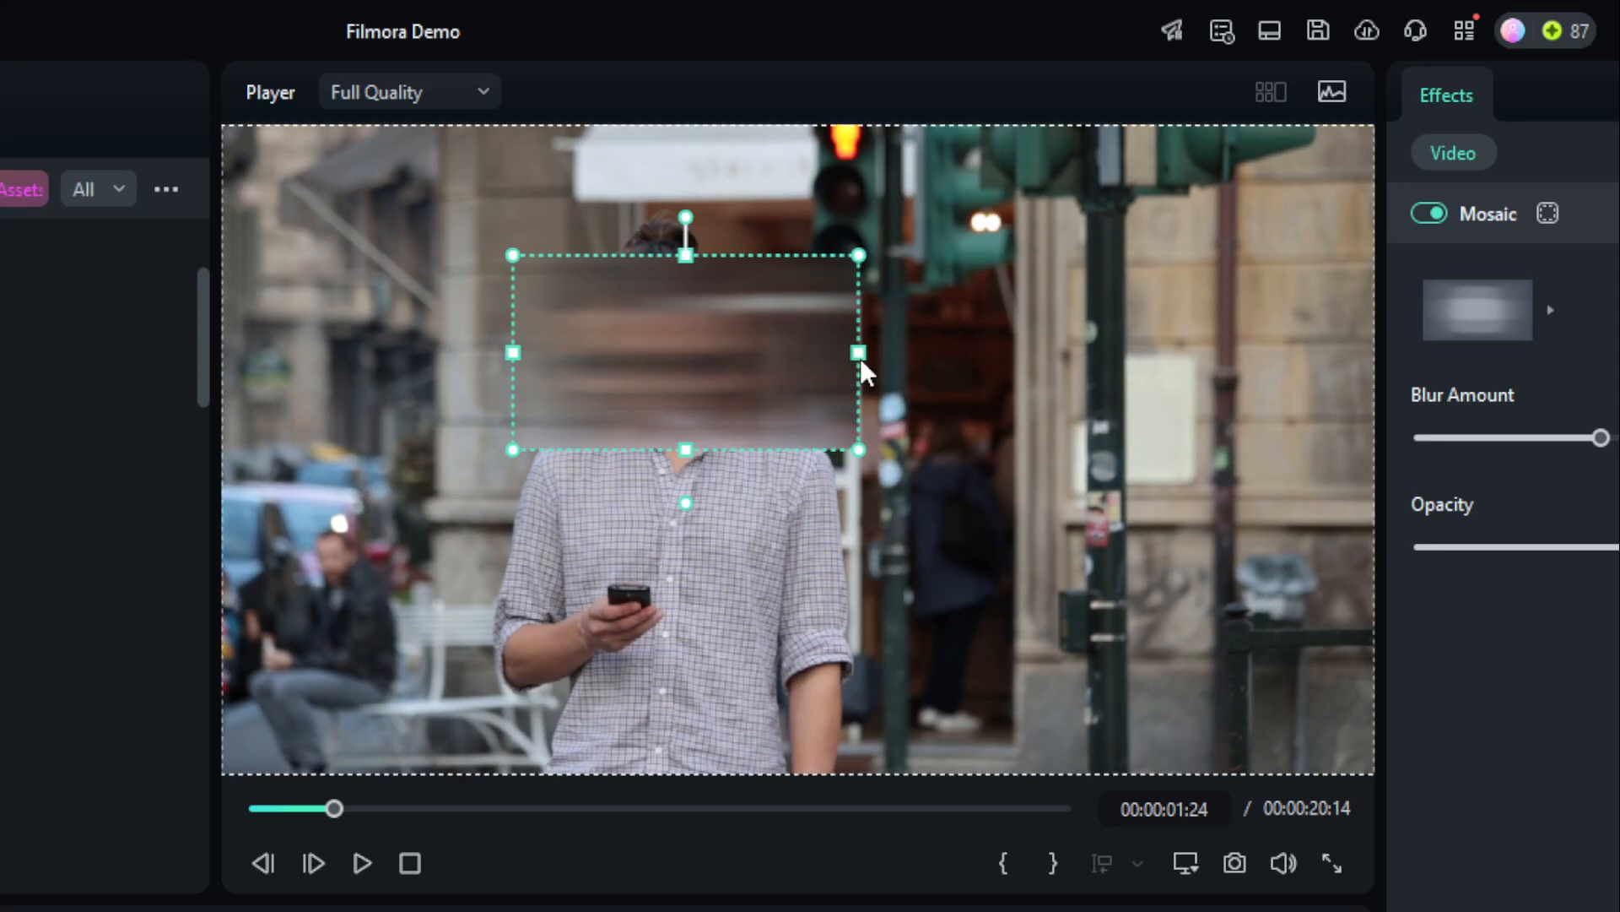
left_click_drag(859, 348, 717, 326)
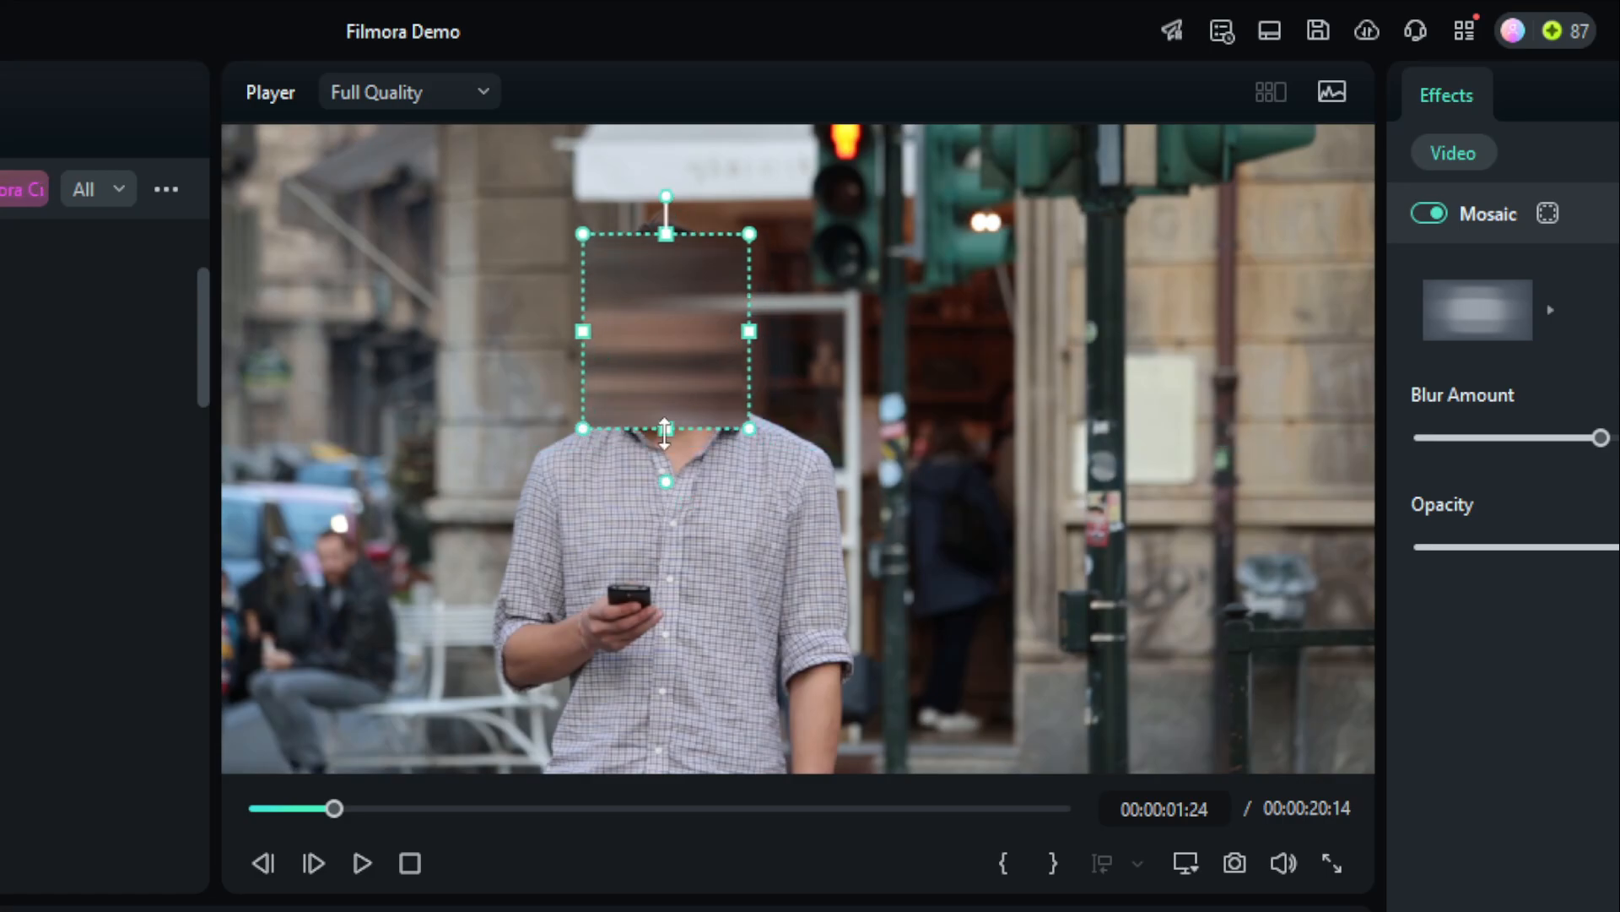
left_click_drag(665, 432, 666, 443)
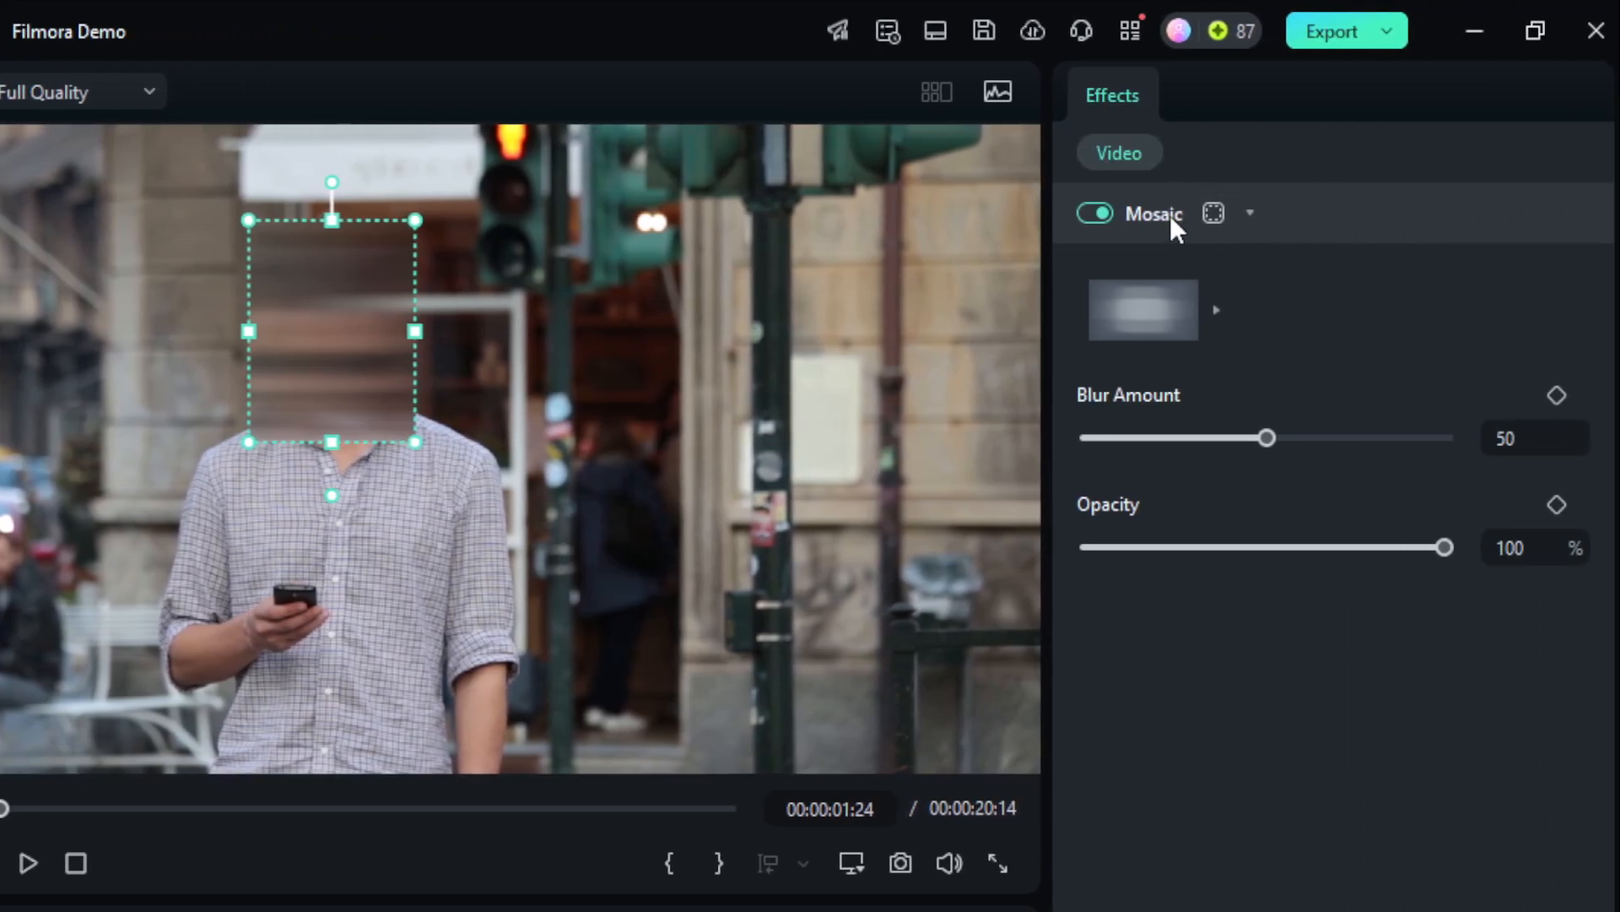
Change the man's mosaic to the checkered pixel style and set its blur amount to 72.
left_click(1217, 312)
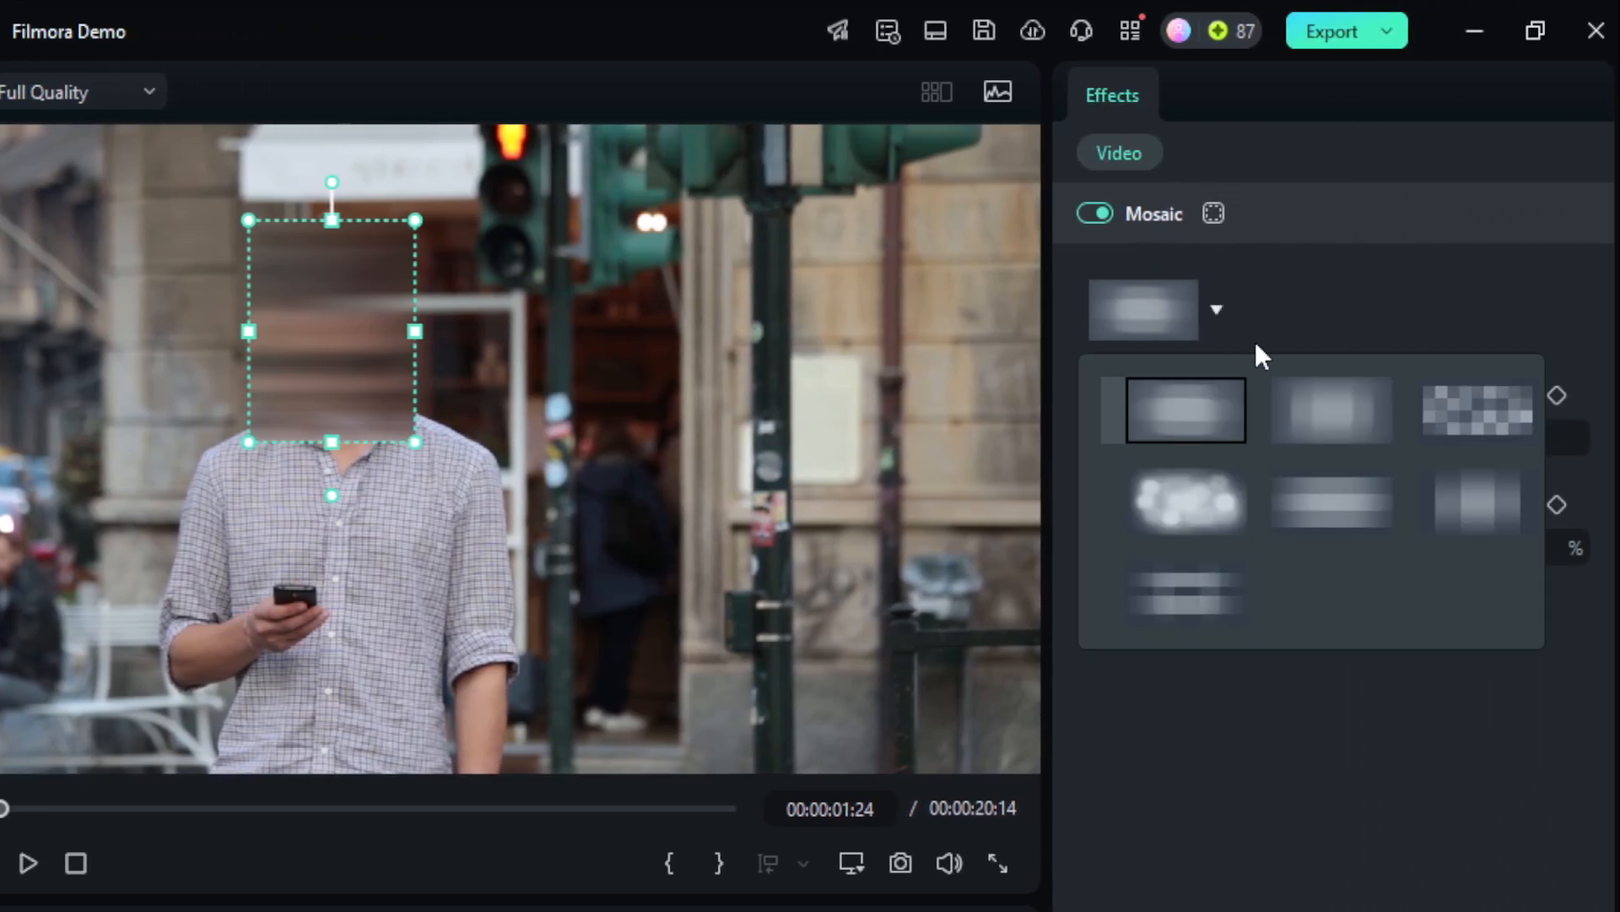
left_click(1474, 403)
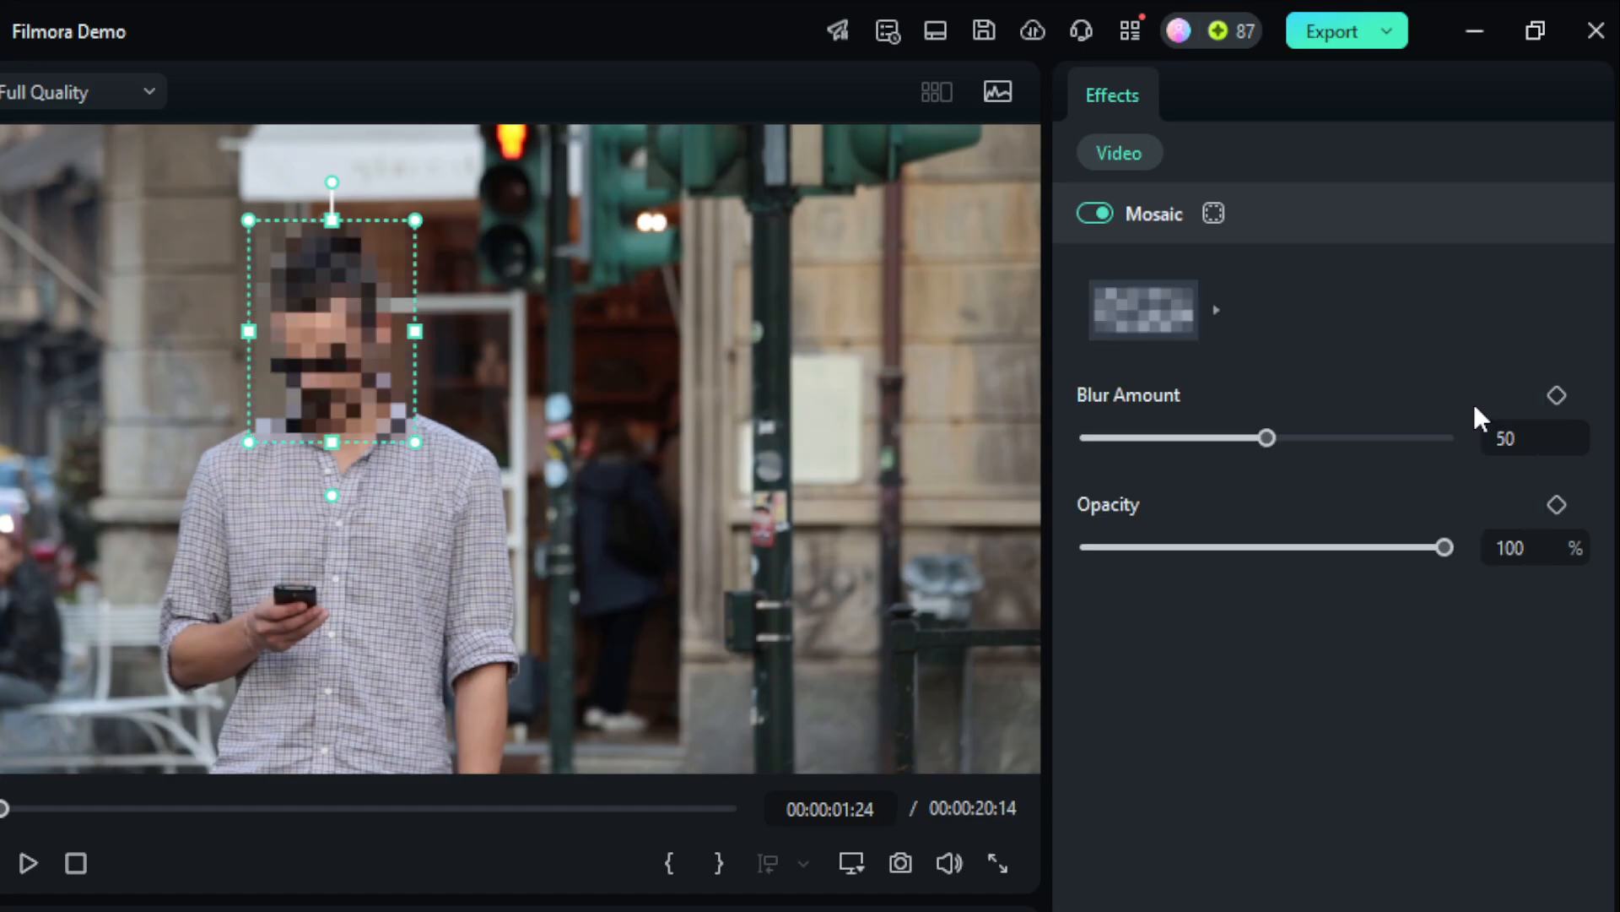
left_click_drag(1274, 437, 1346, 438)
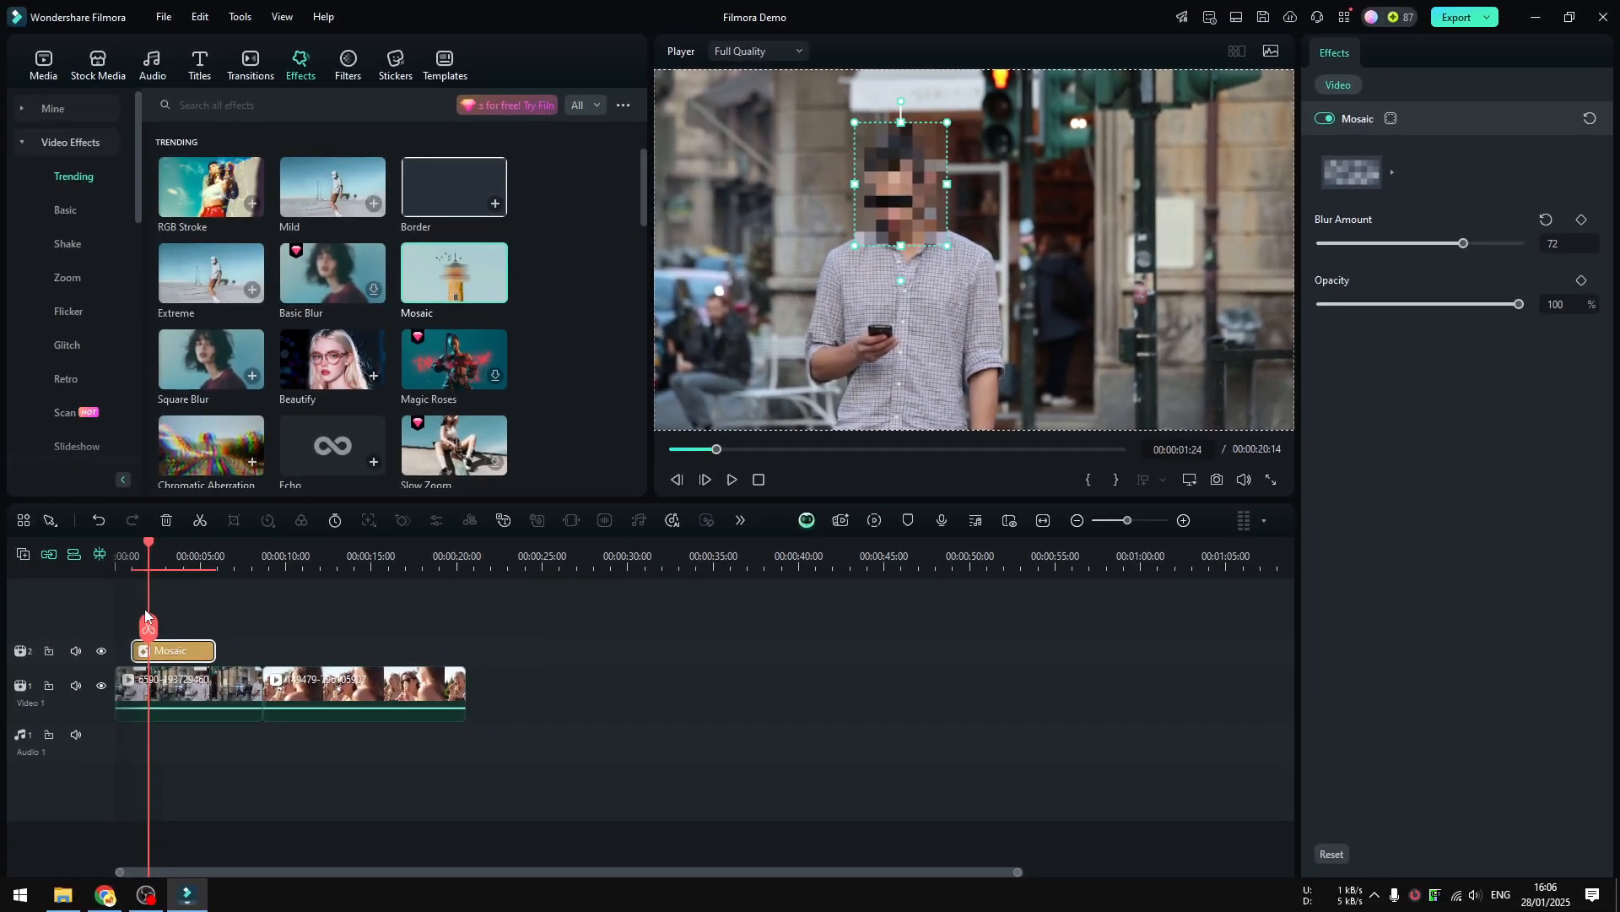
Play the timeline from the beginning to check how the mosaic covers the man's face.
left_click_drag(148, 623, 104, 623)
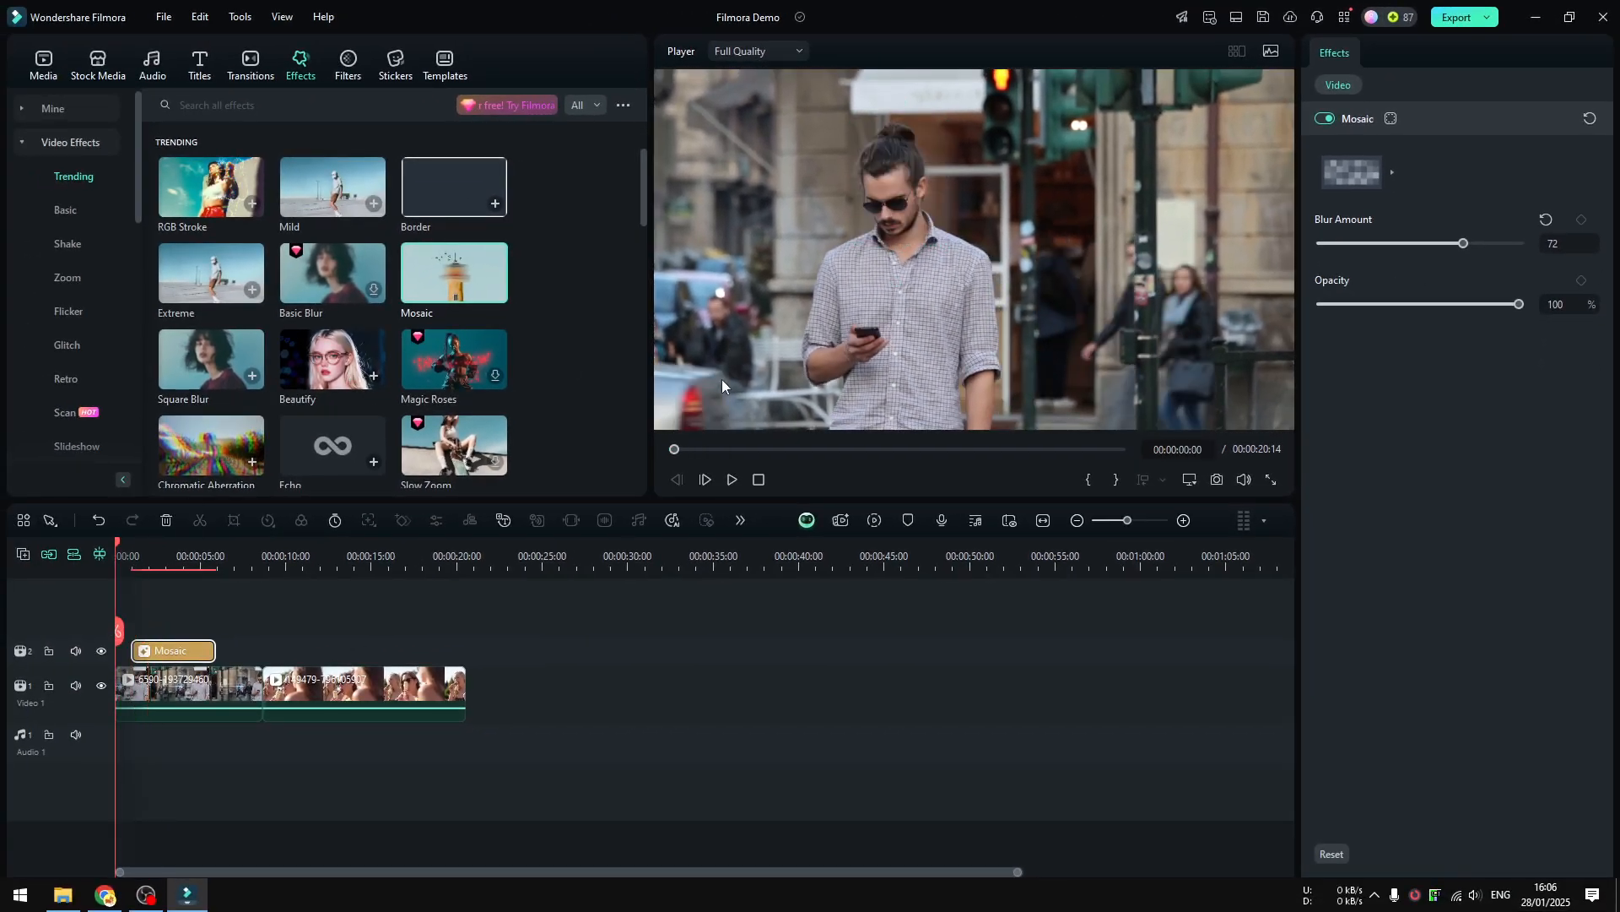
left_click(732, 478)
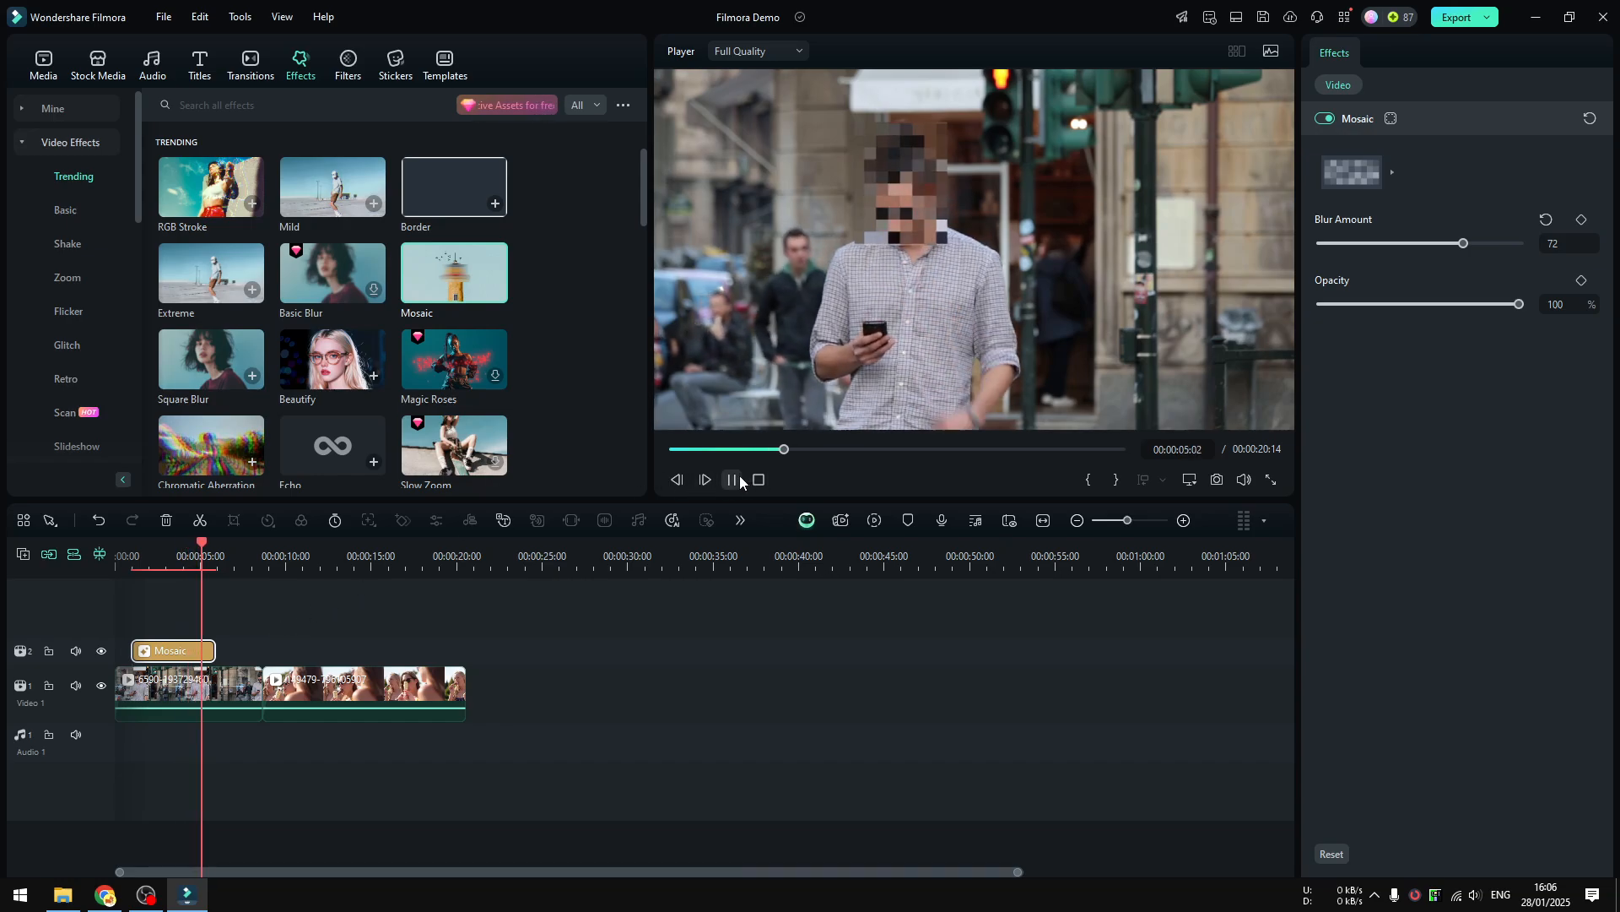
key("space")
Extend both ends of the Mosaic effect so it spans the entire first clip, and check a frame near 00:00:06:04.
left_click_drag(212, 654, 249, 657)
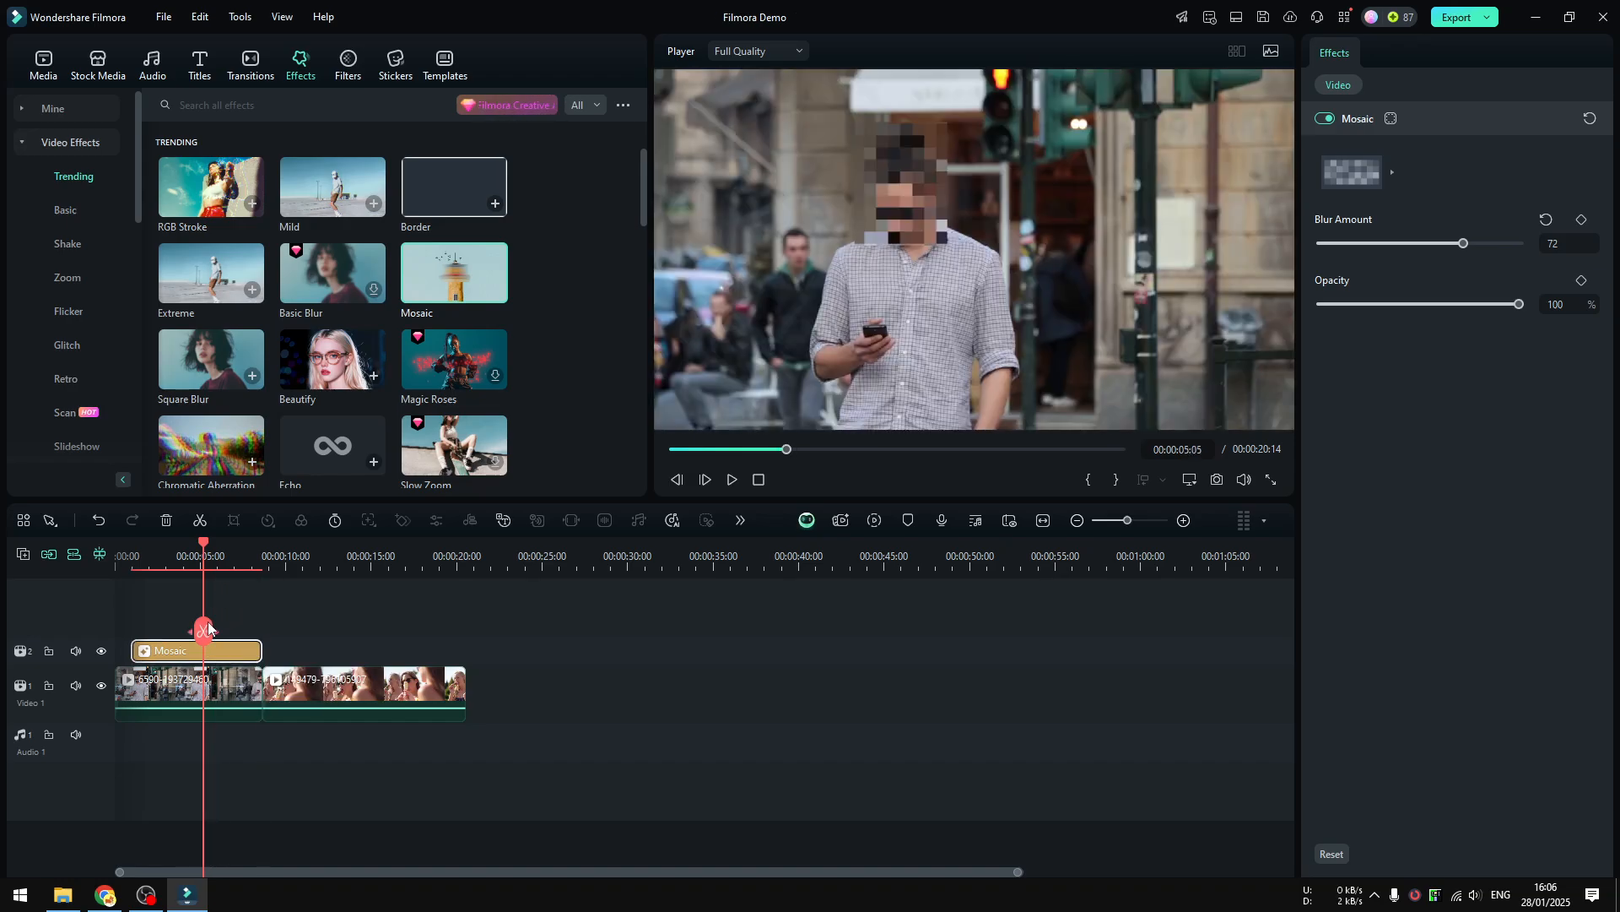
left_click_drag(133, 651, 101, 611)
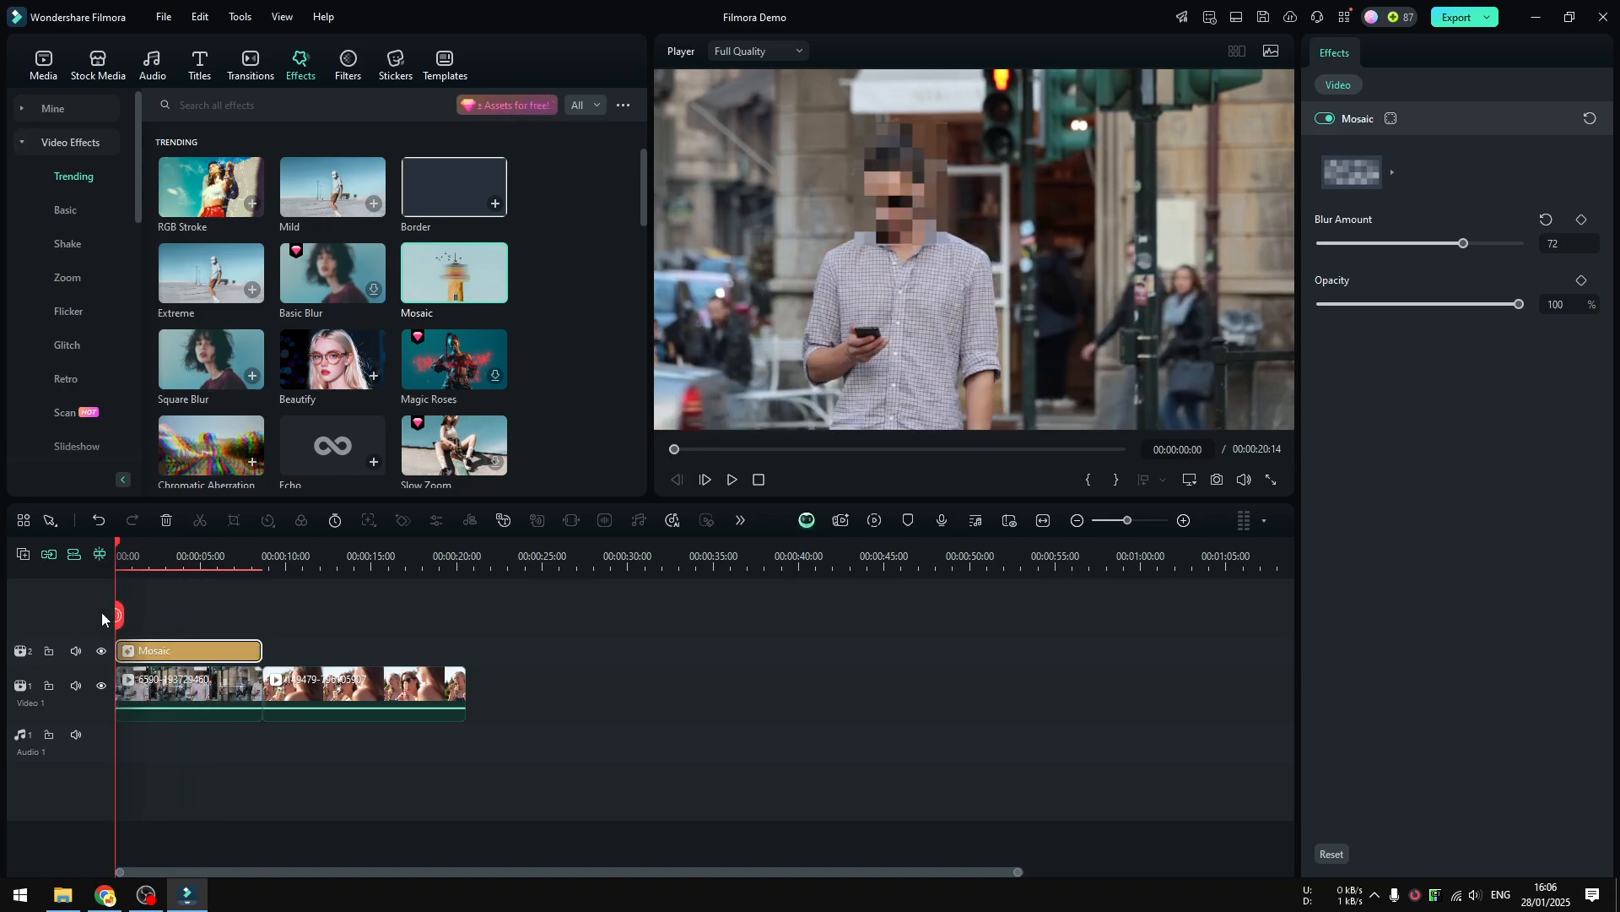
left_click(219, 556)
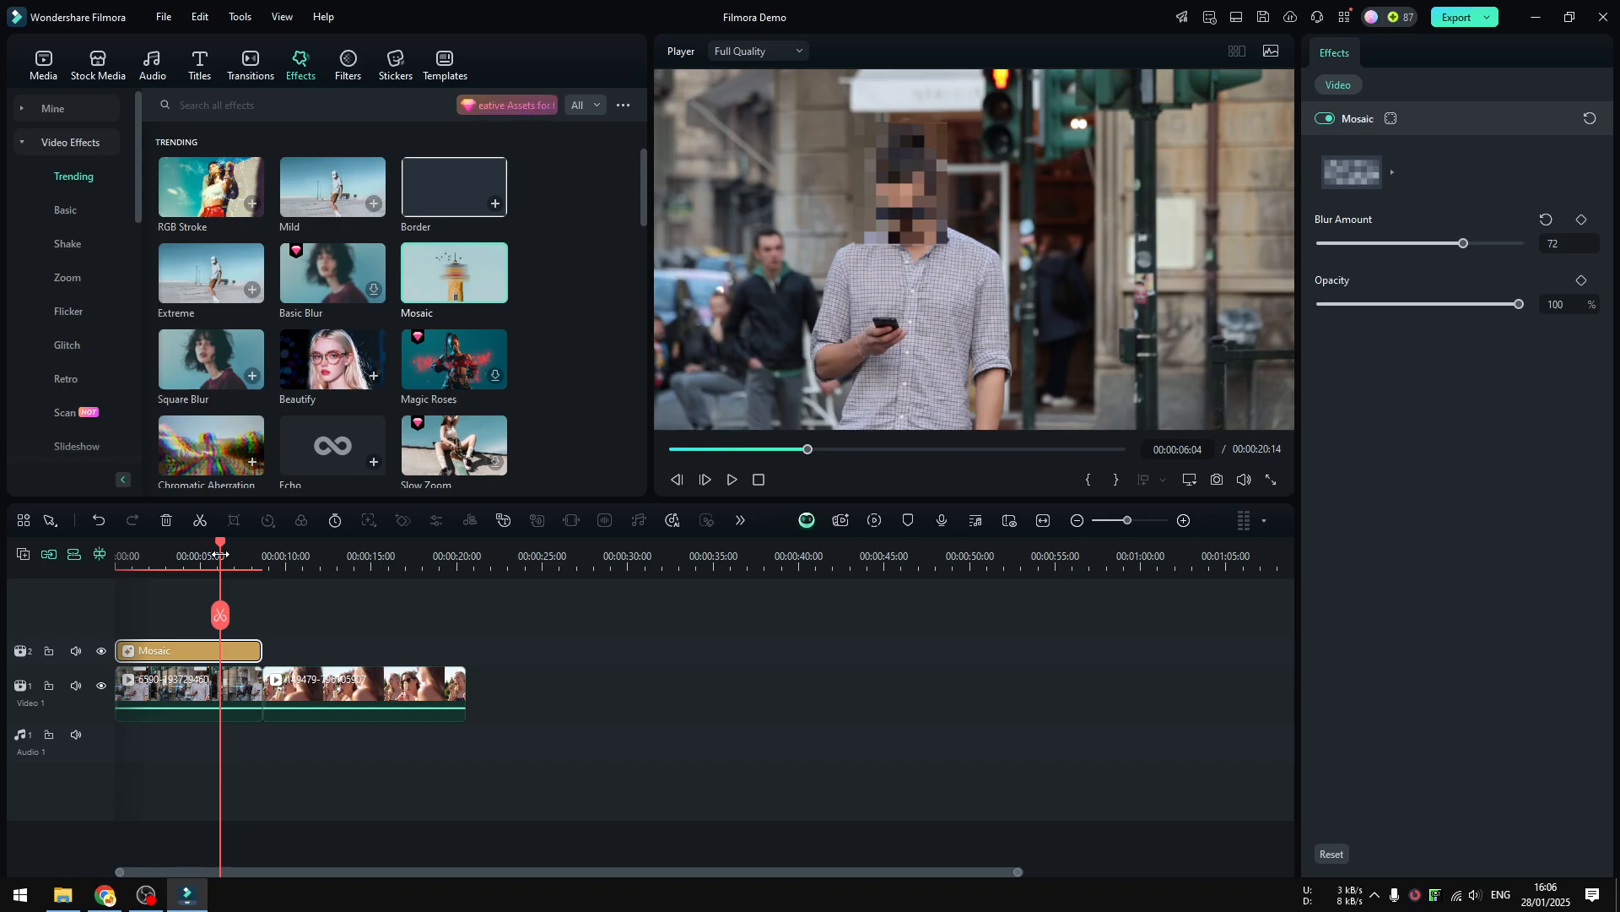
Review the second clip, select it with the playhead at 00:00:14:08, and enable Motion Tracking for it.
left_click(300, 555)
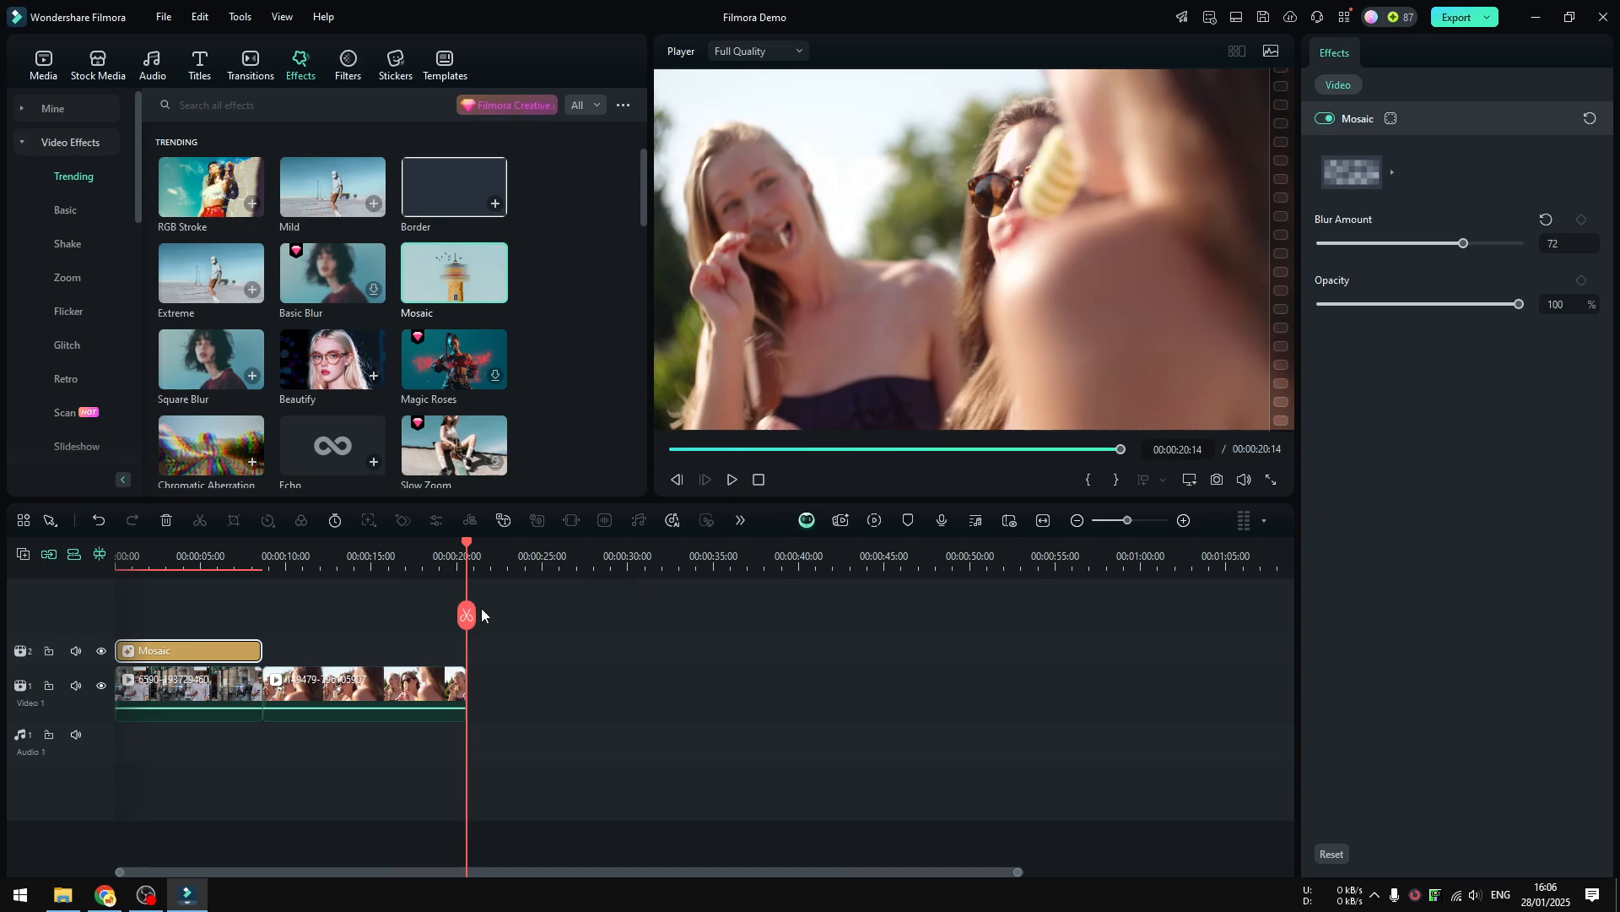
left_click(353, 682)
left_click_drag(466, 614, 359, 614)
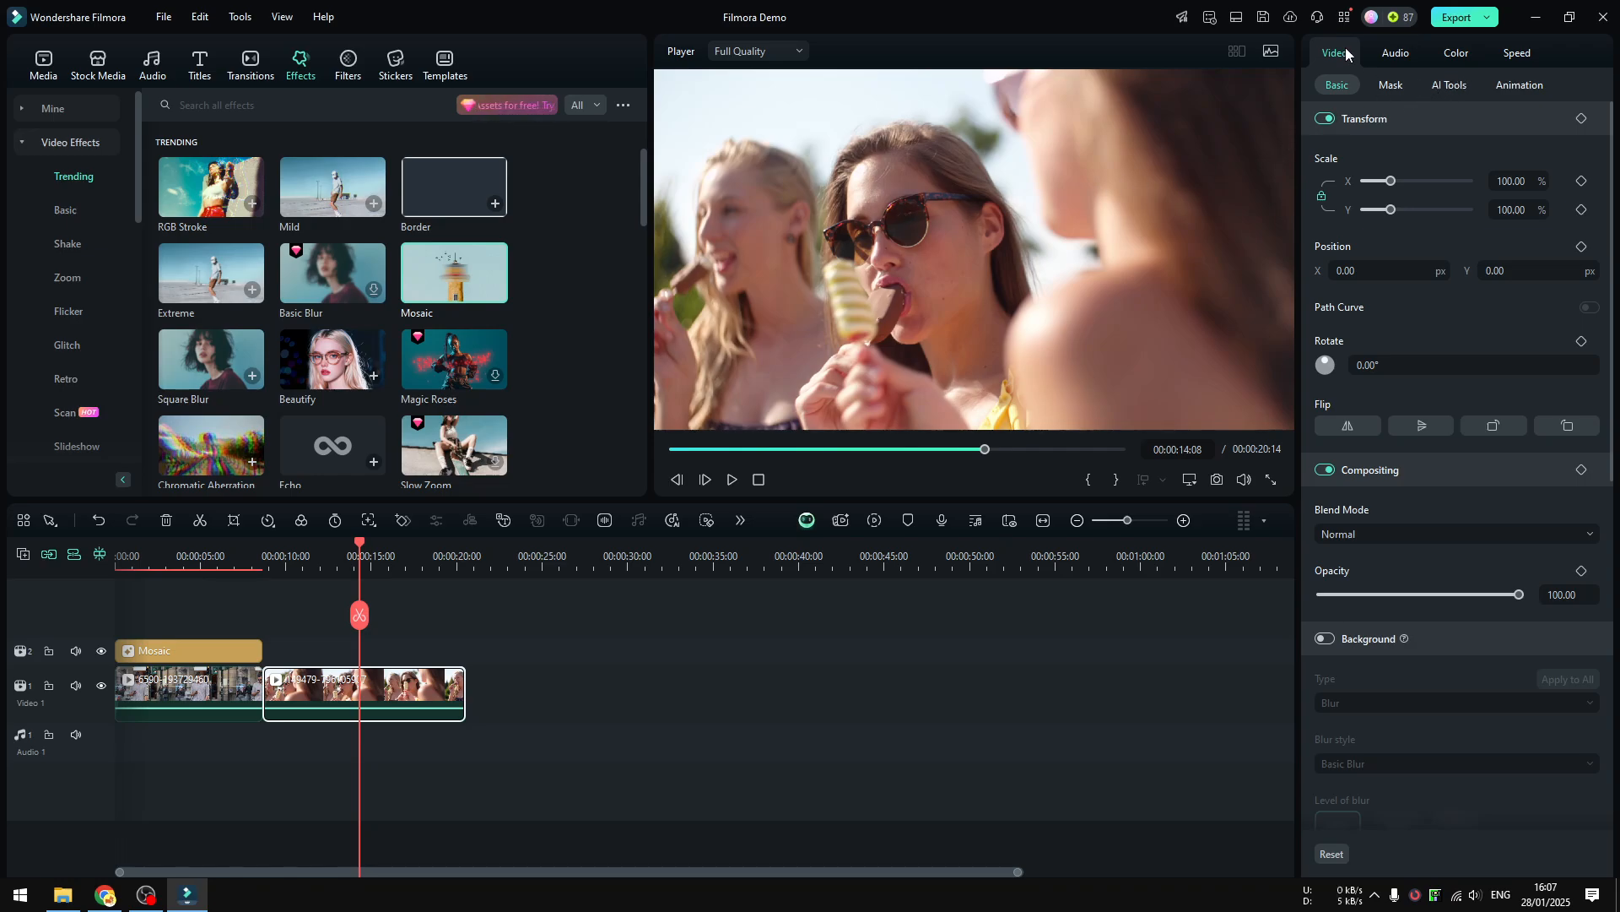
left_click(1450, 86)
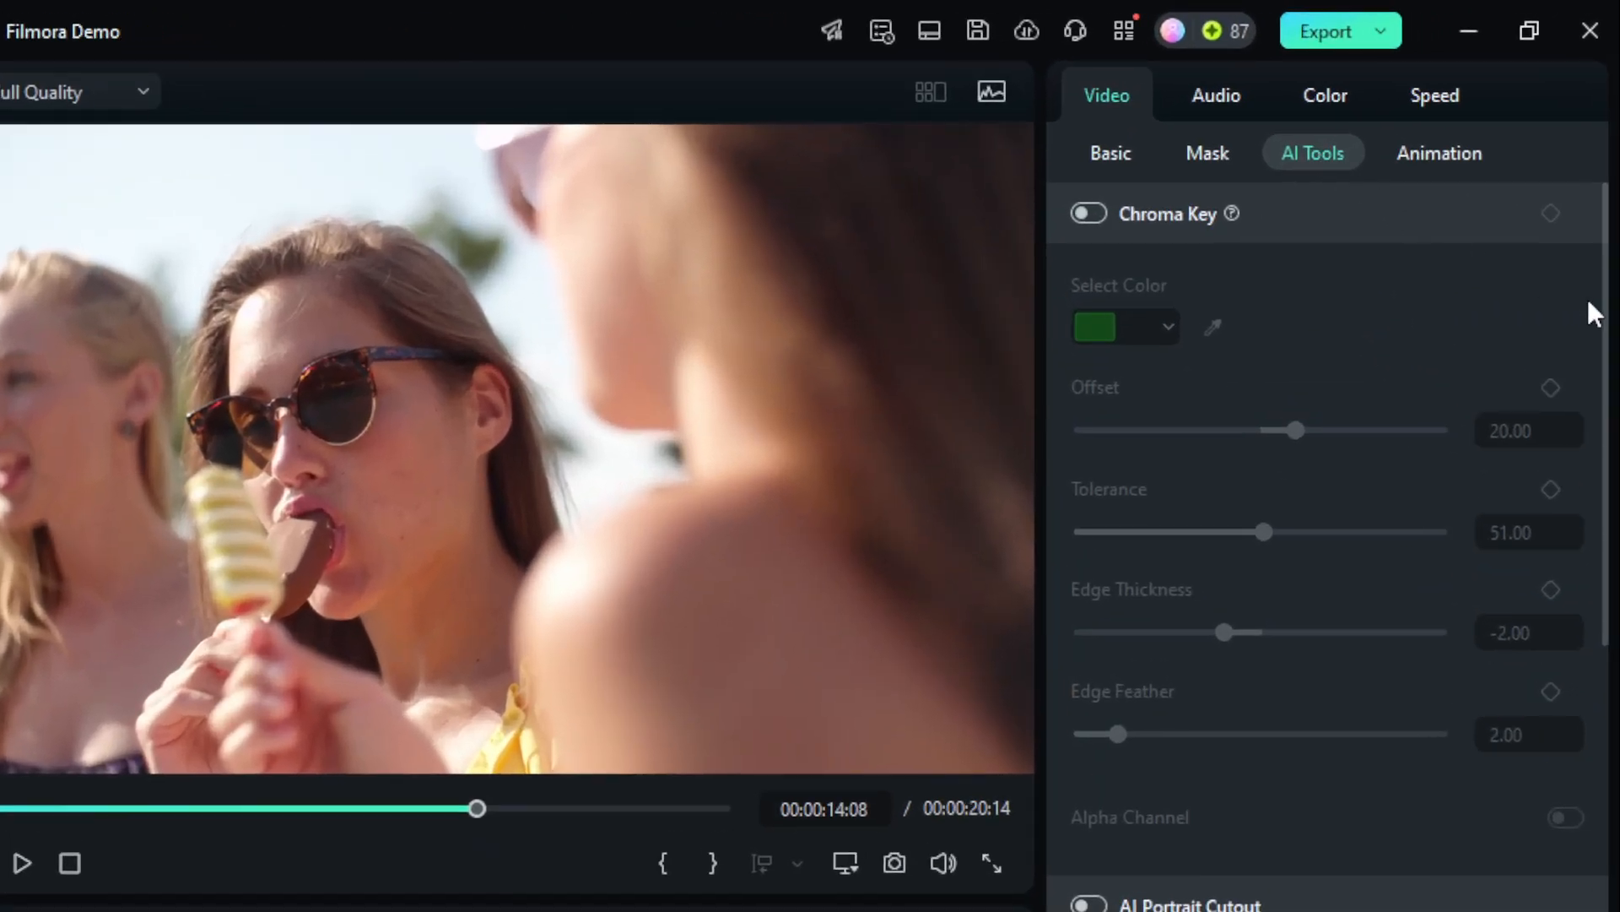
left_click_drag(1611, 186, 1612, 272)
left_click_drag(1601, 476, 1582, 408)
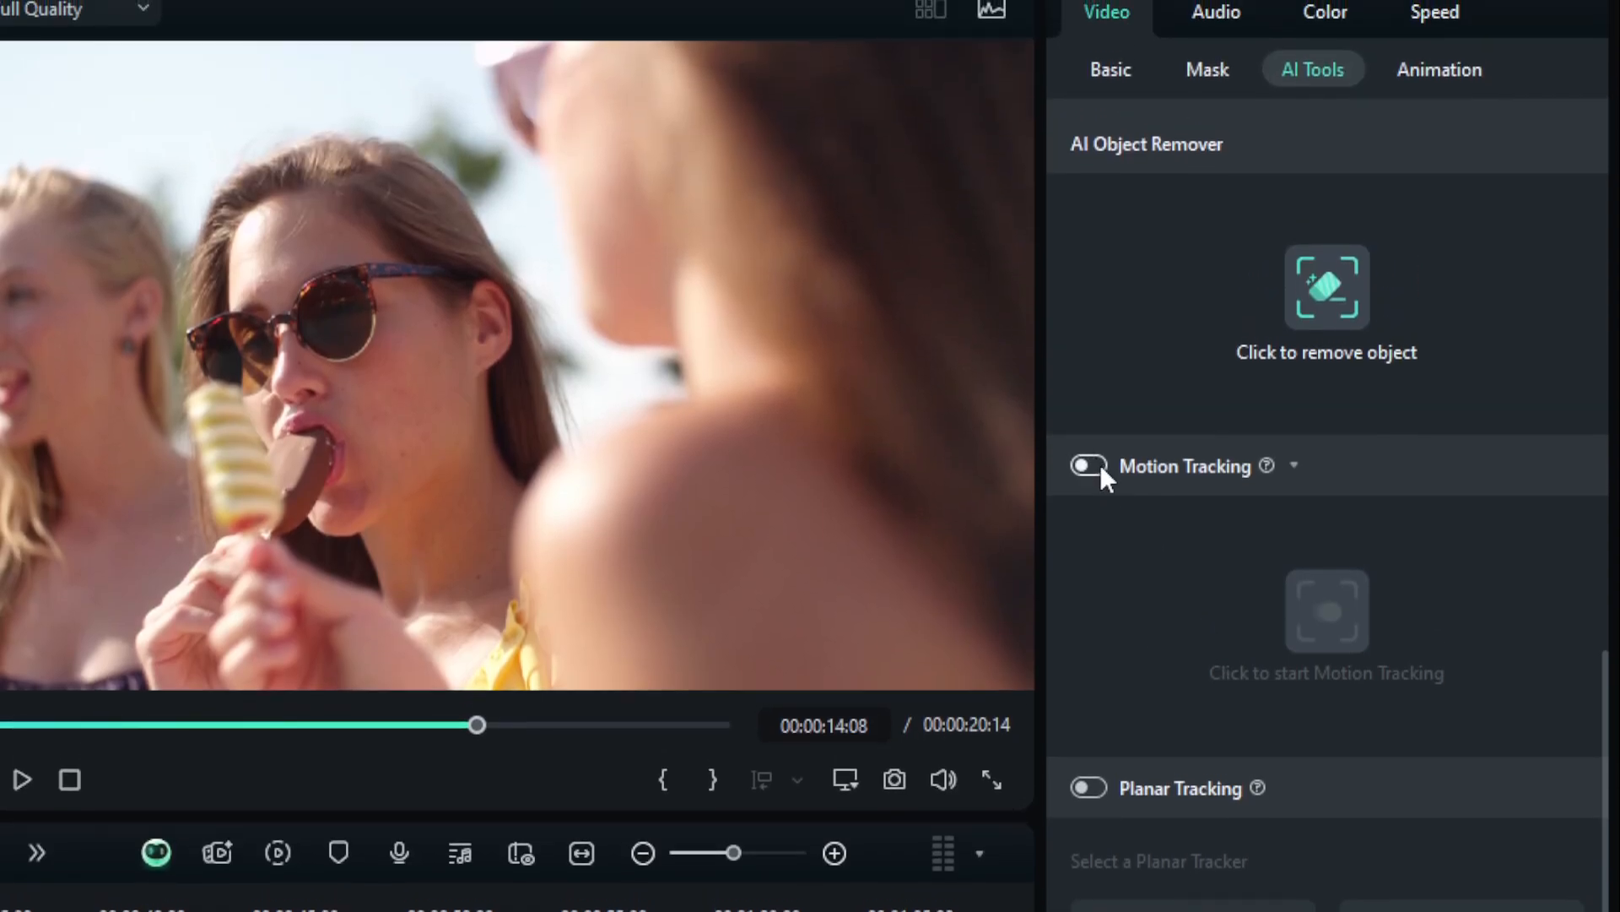
left_click(1095, 464)
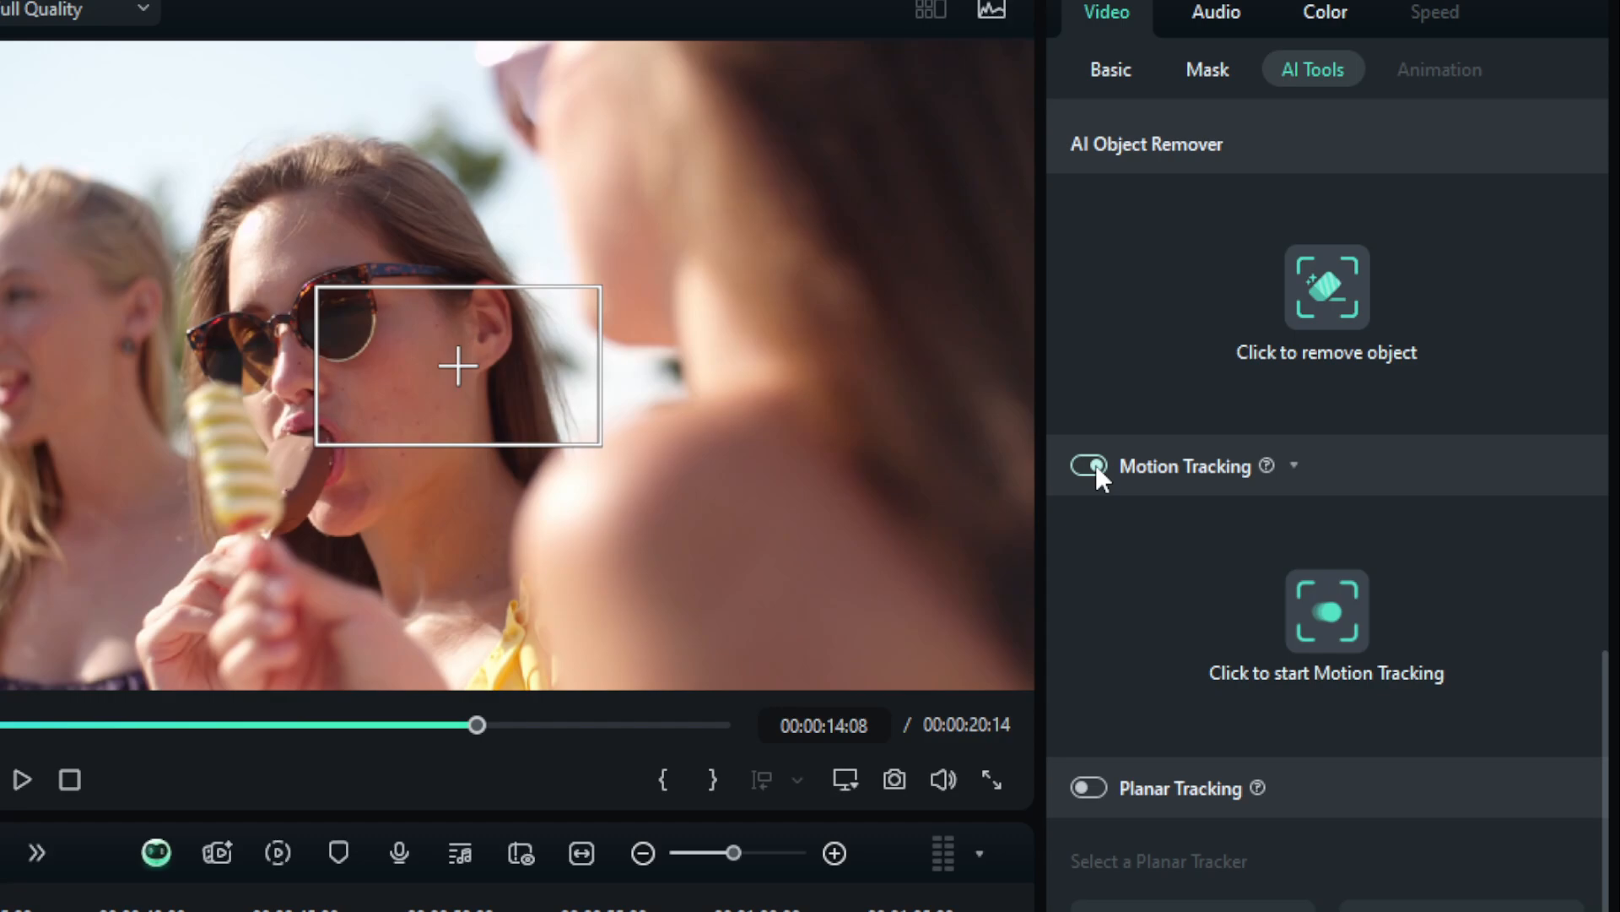
Fit the tracking box around the middle woman's face and run the motion tracking.
left_click_drag(408, 372, 311, 285)
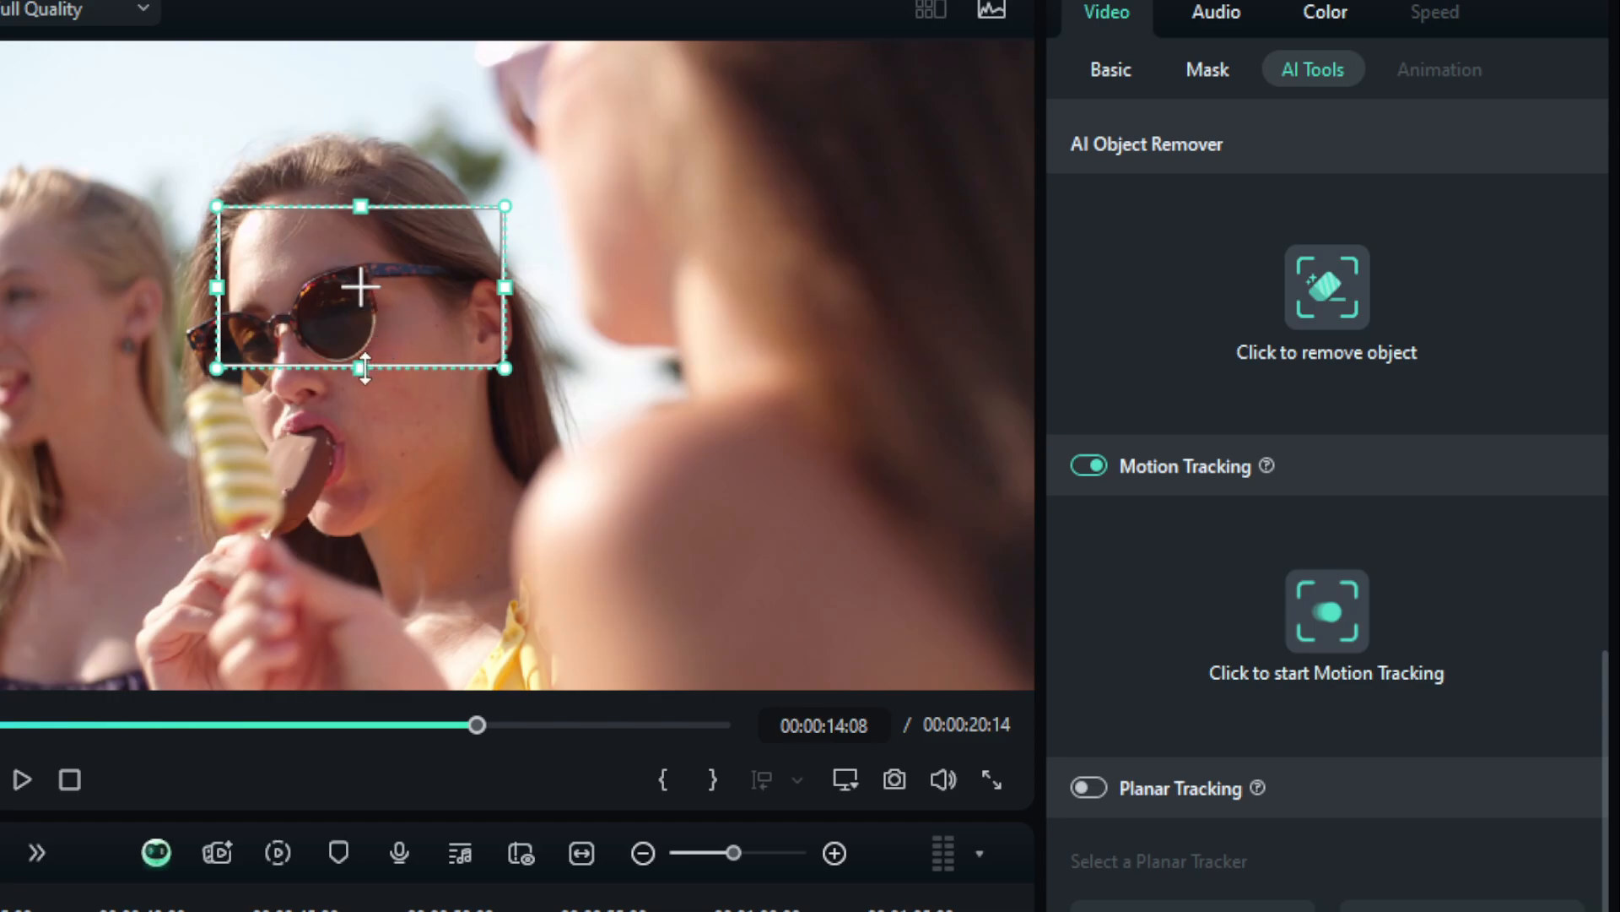
left_click_drag(364, 369, 362, 541)
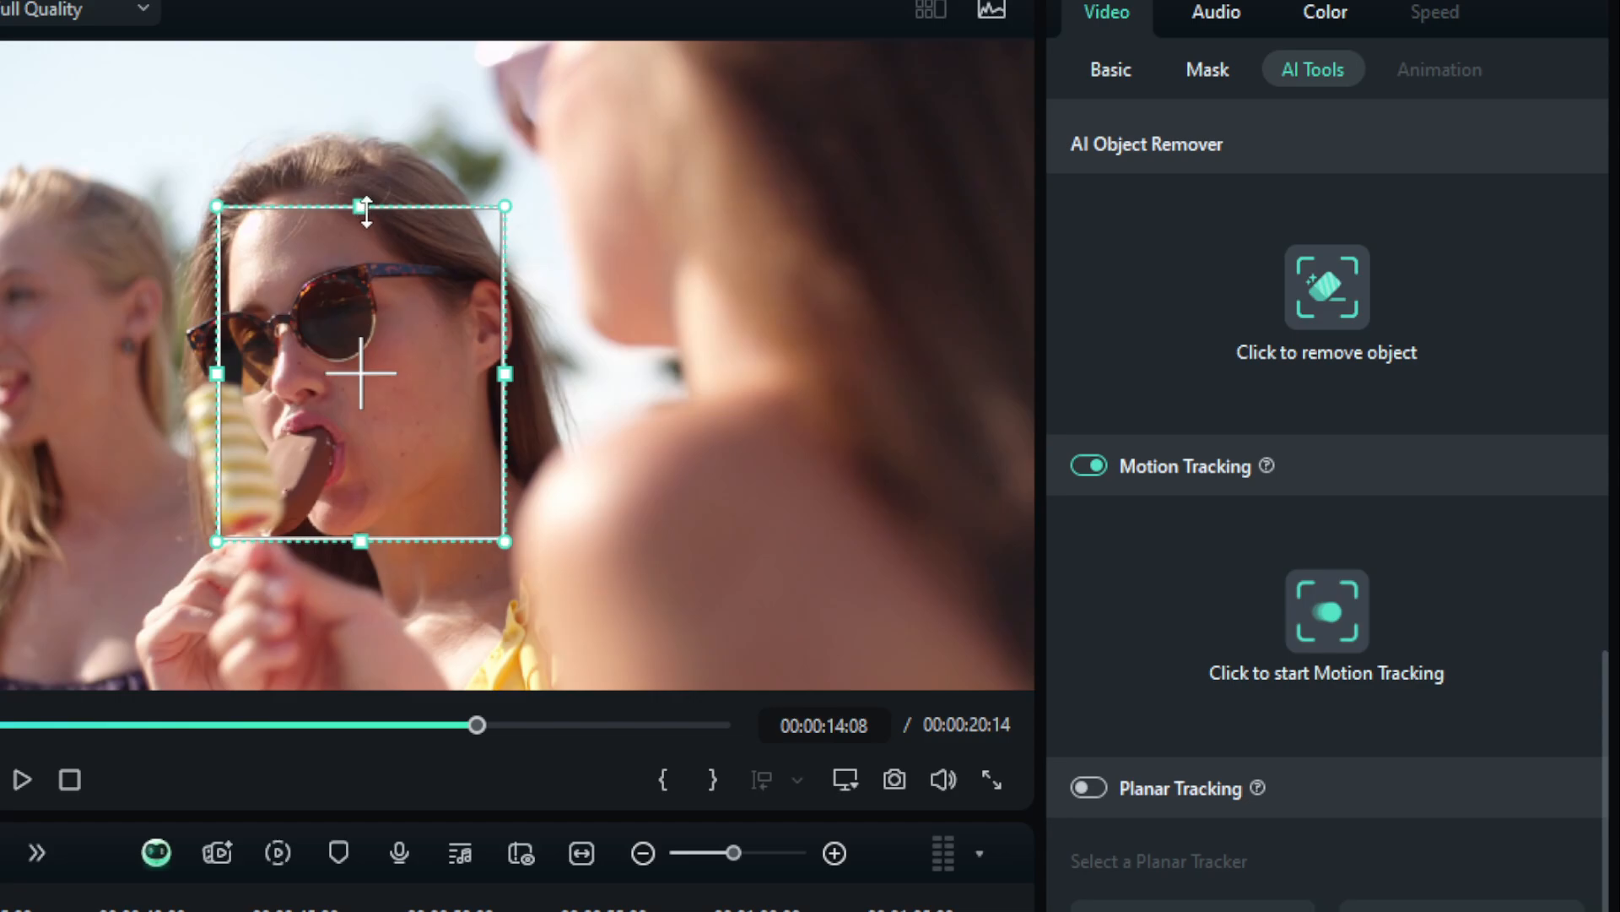
left_click_drag(365, 205, 361, 135)
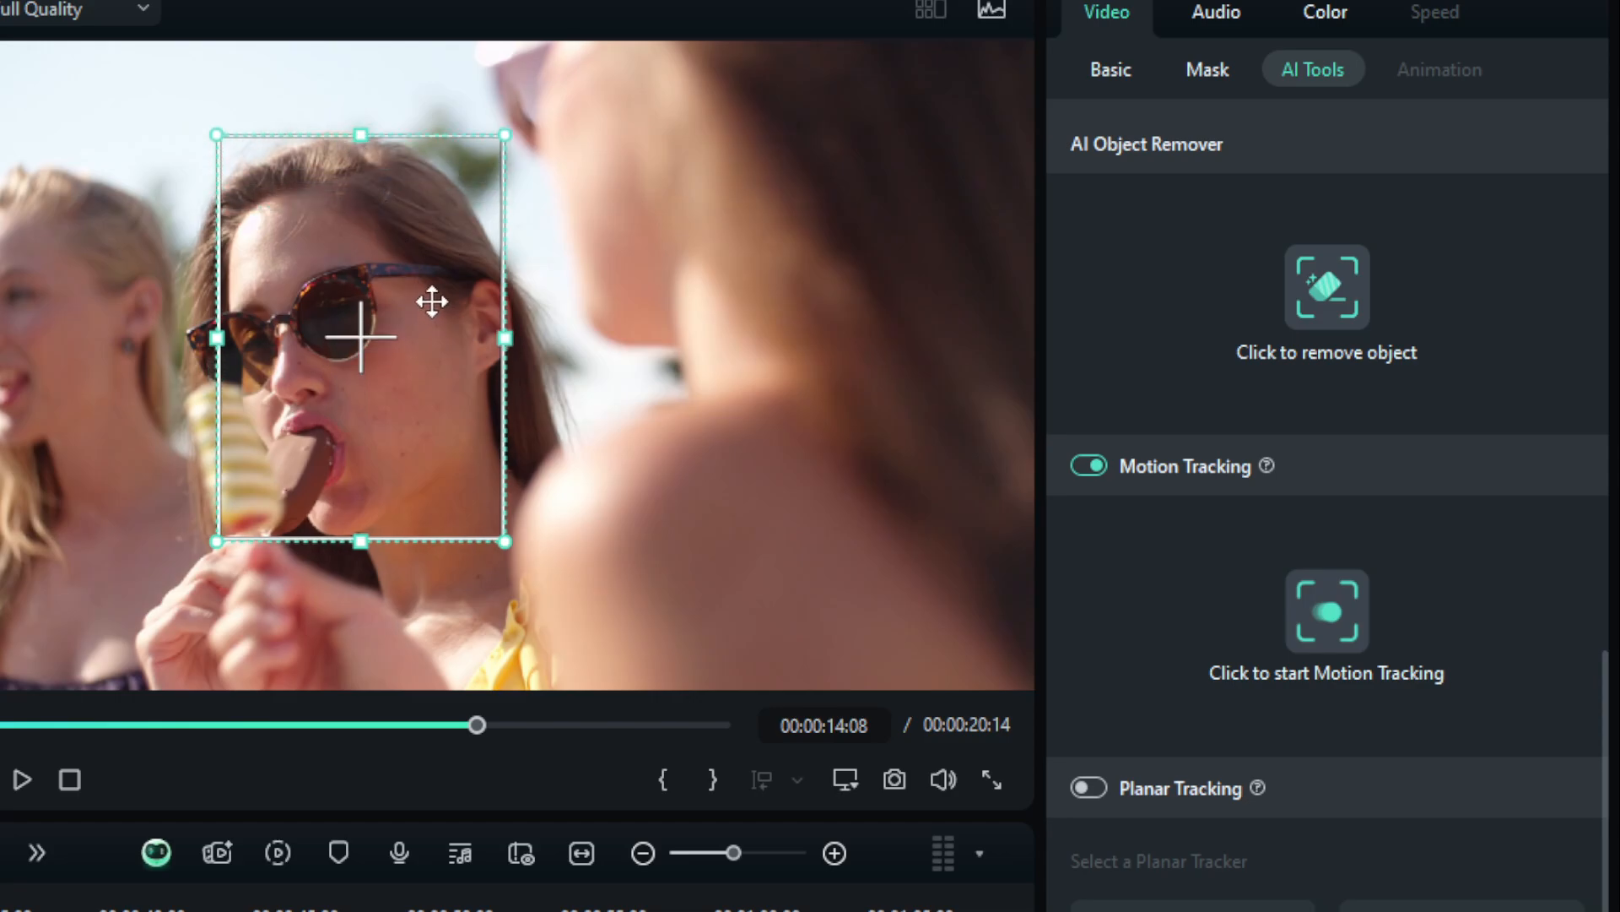
left_click_drag(409, 297, 398, 295)
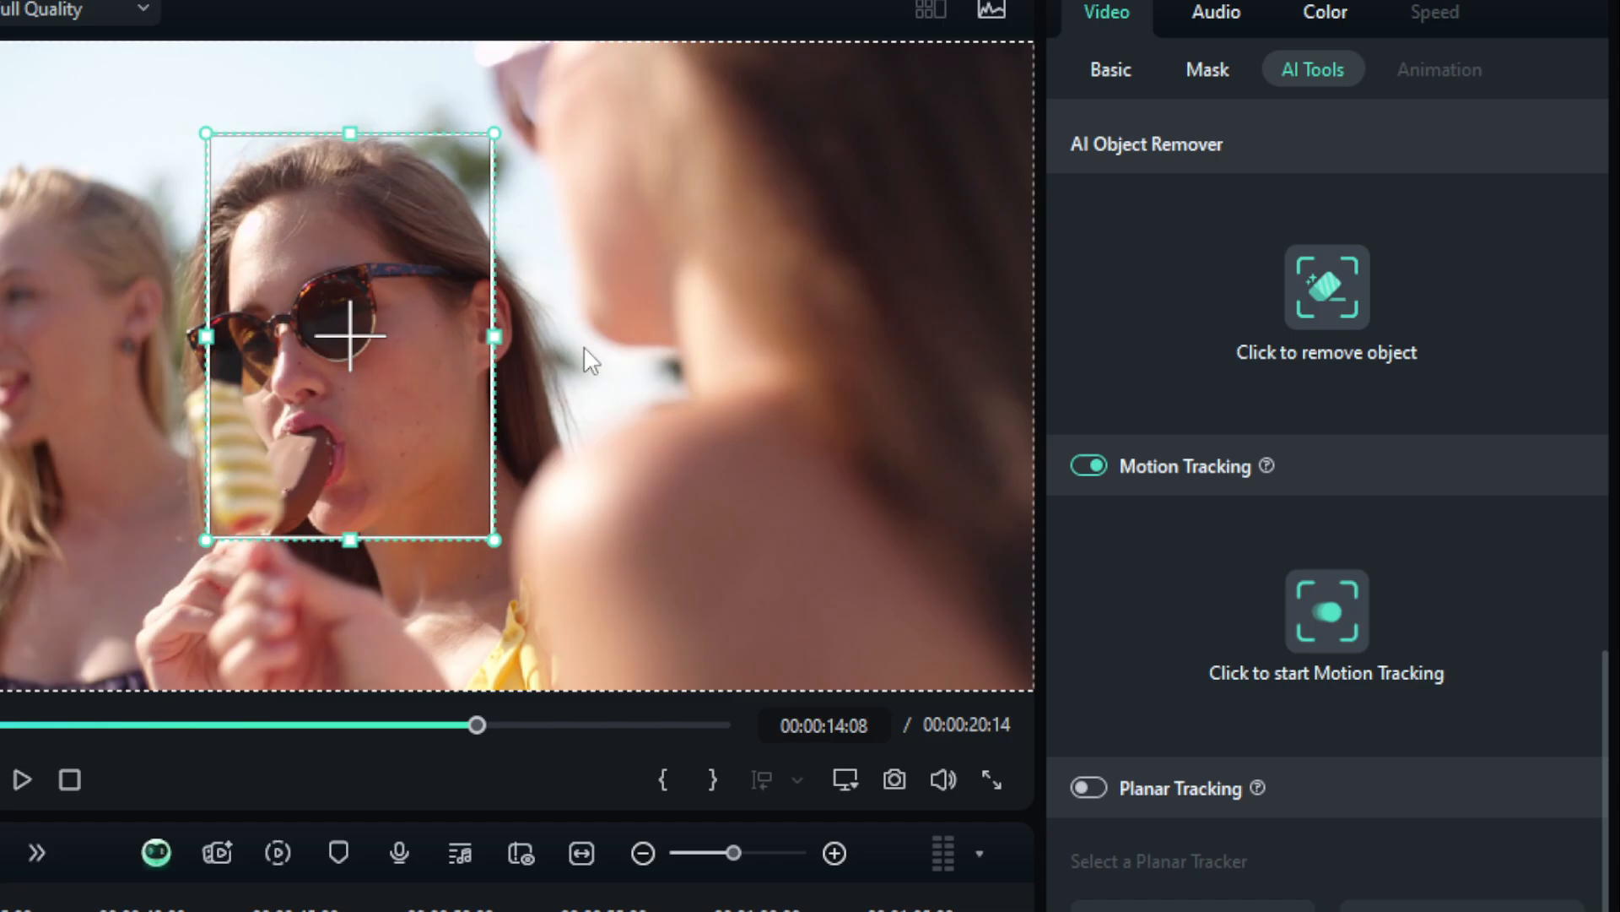
left_click(1324, 613)
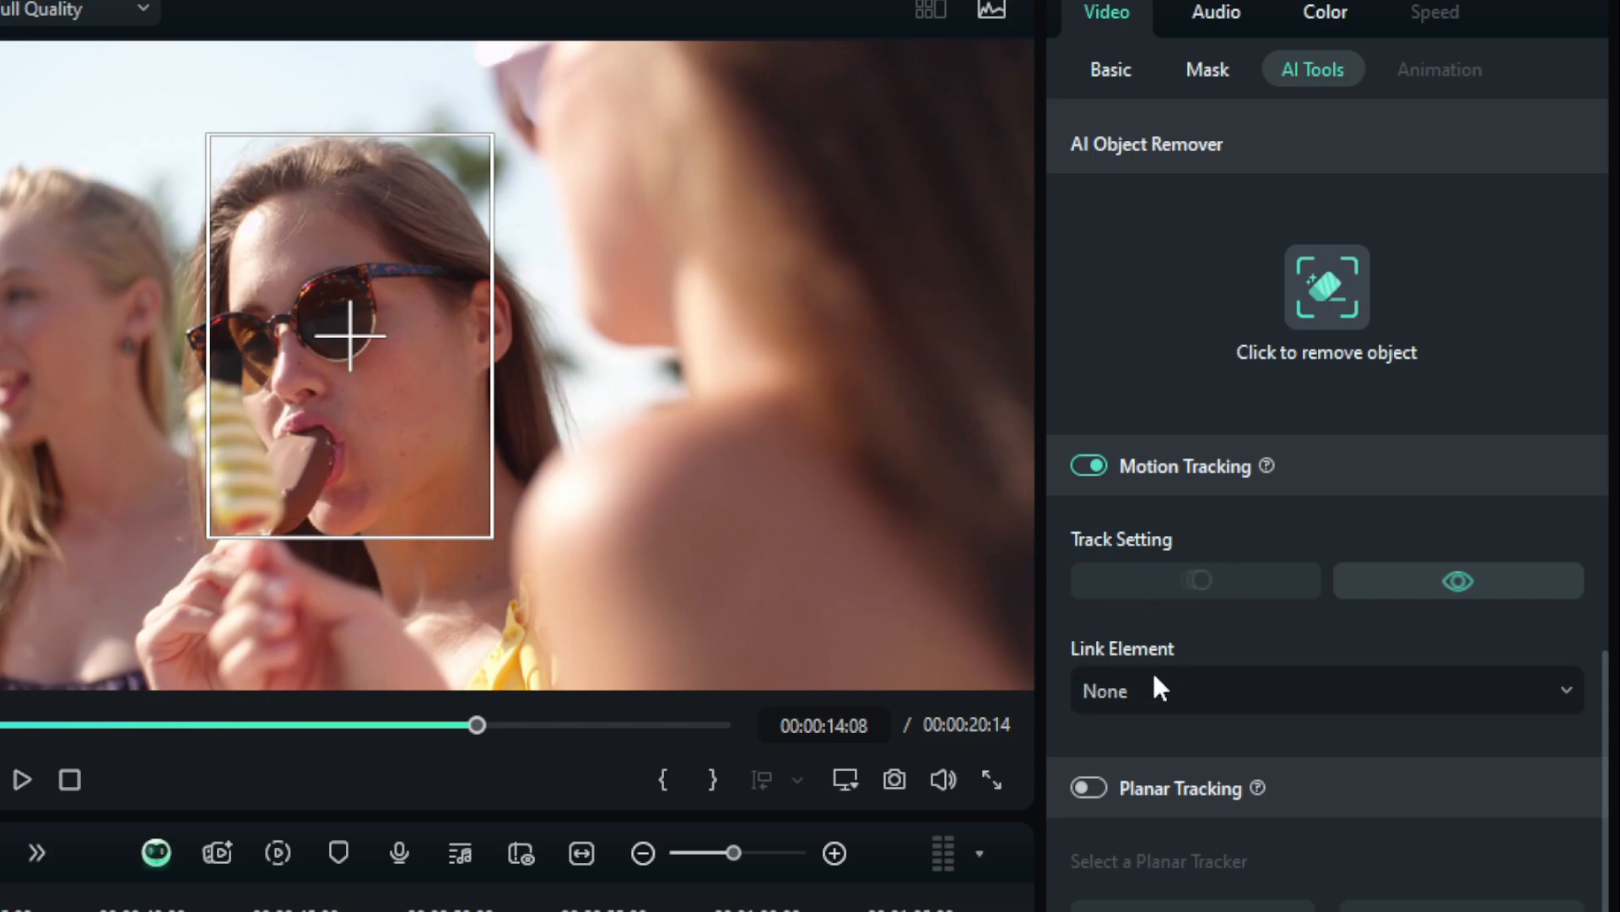
Link a new mosaic to the motion tracker and resize it to cover the middle woman's whole face.
left_click(1136, 693)
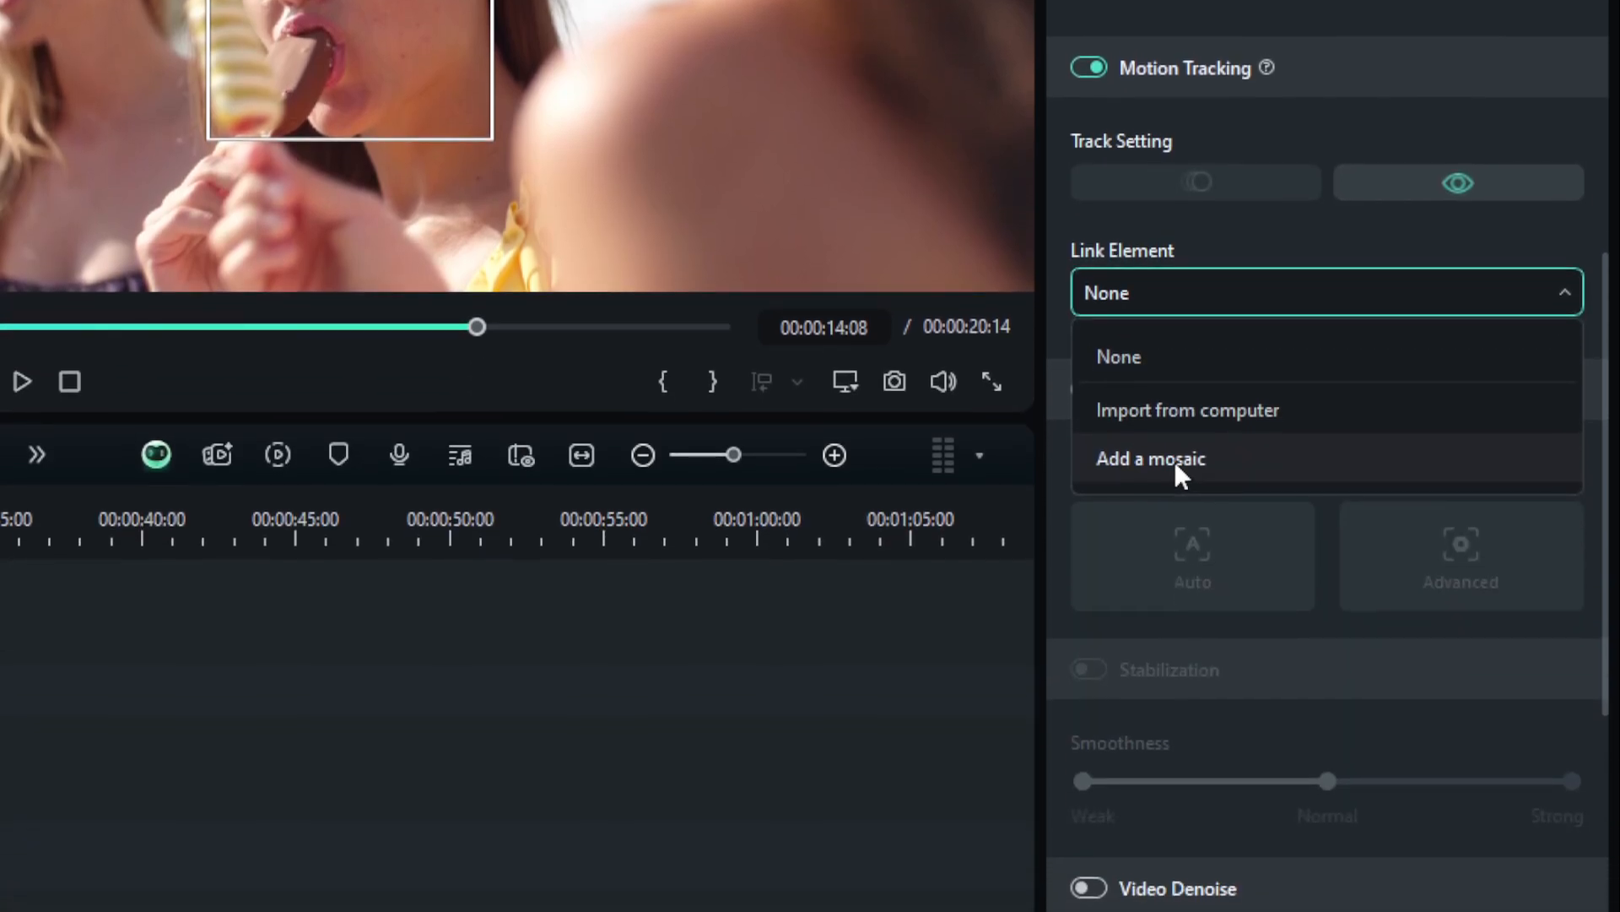
left_click(1175, 460)
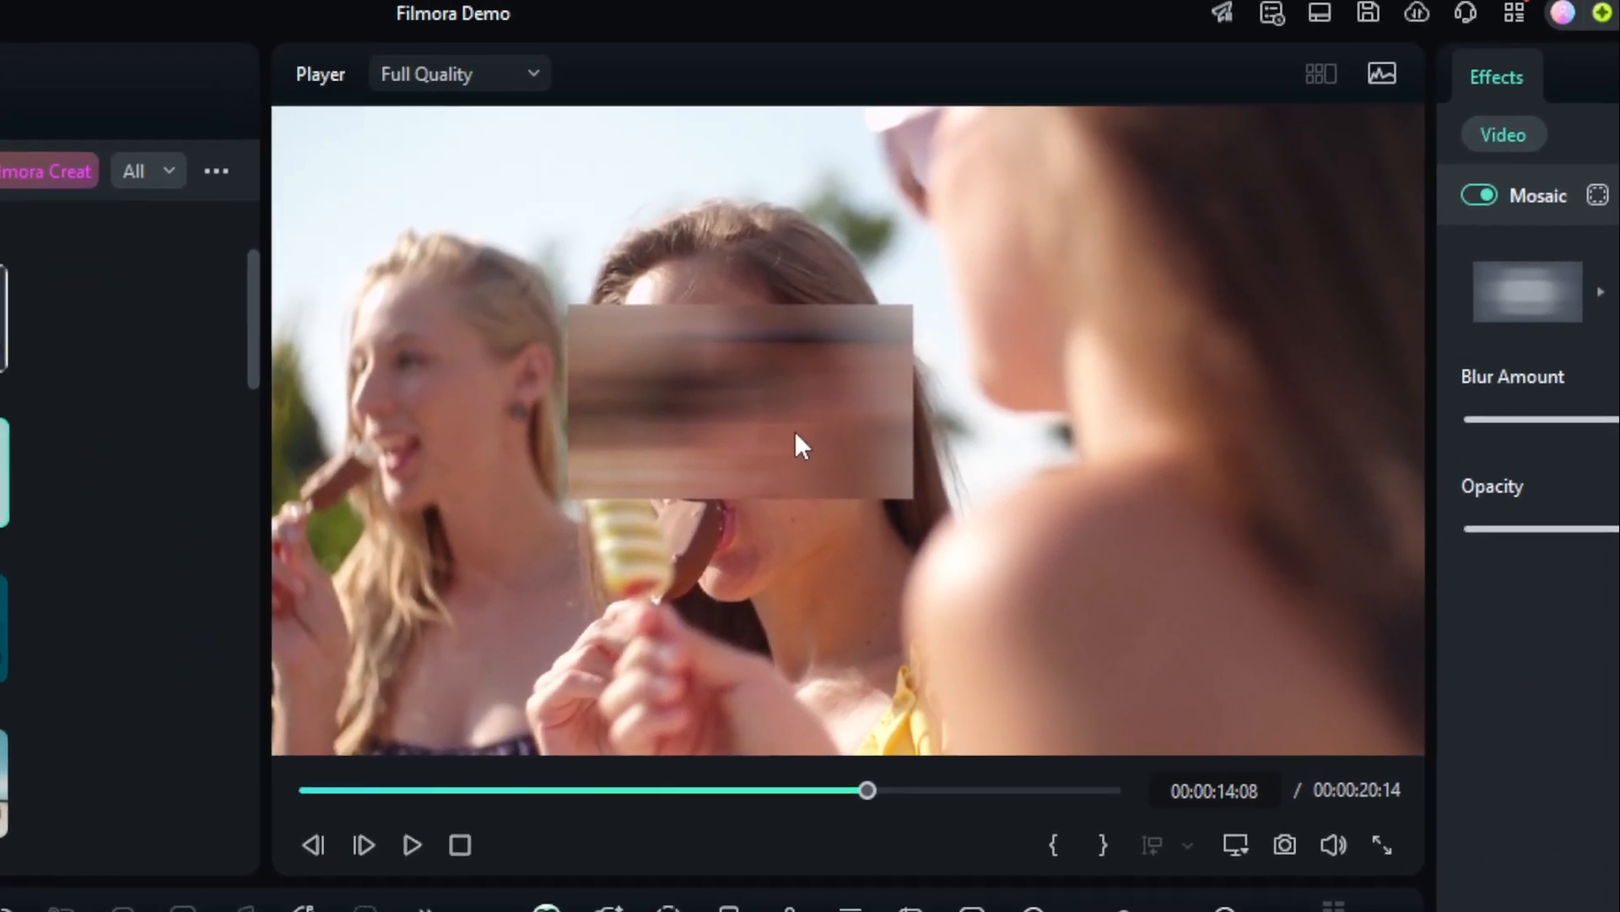
left_click(813, 439)
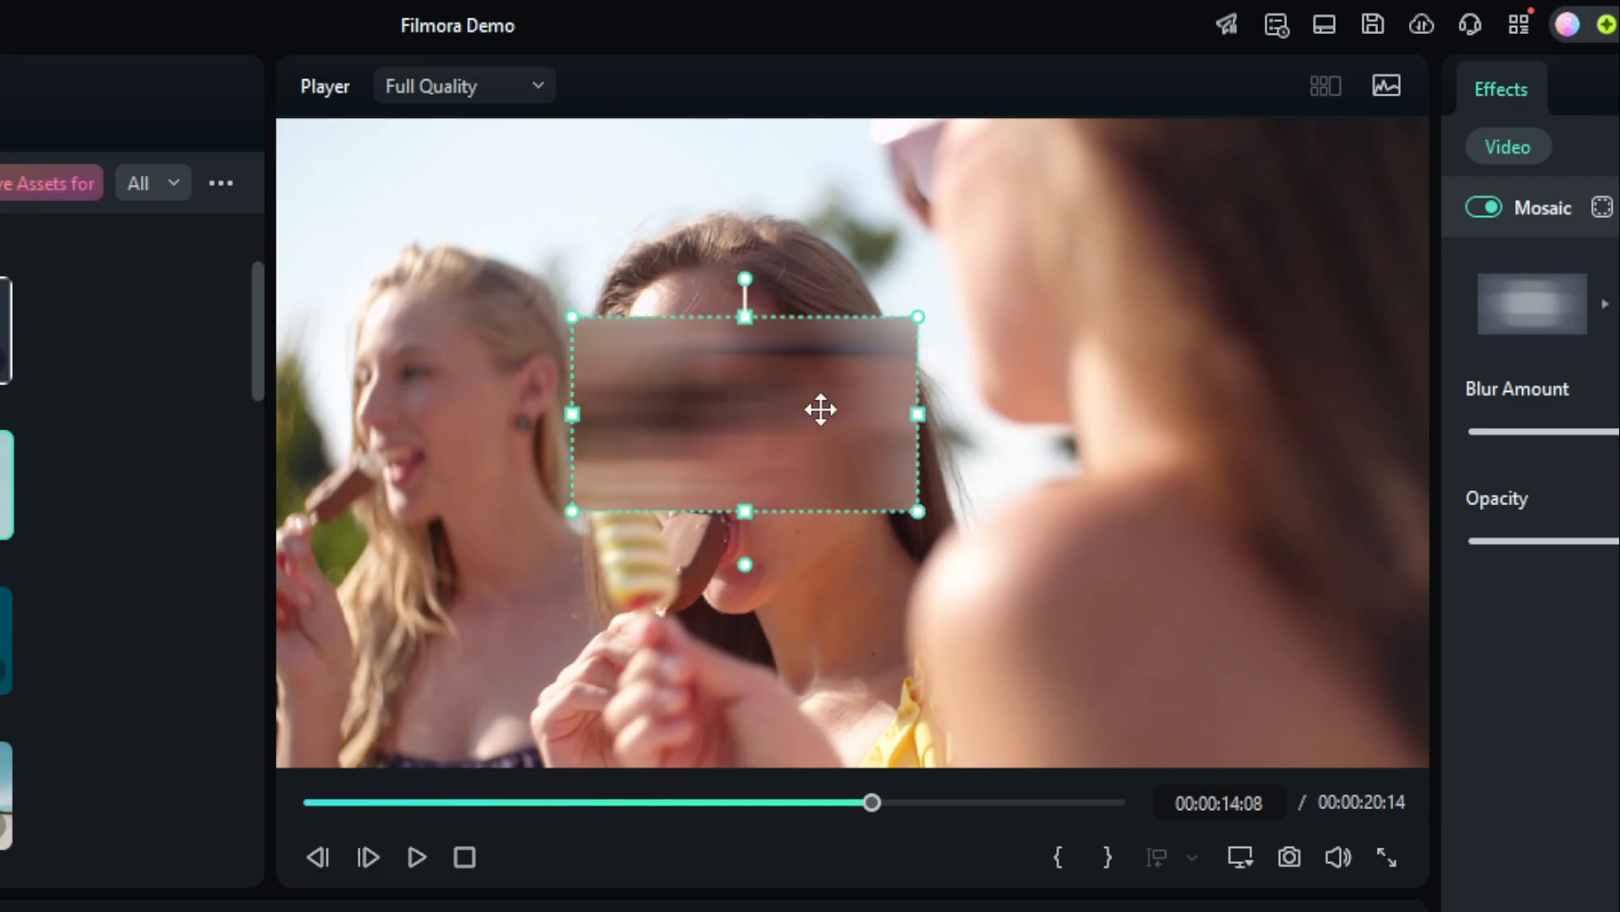
left_click_drag(919, 414, 887, 442)
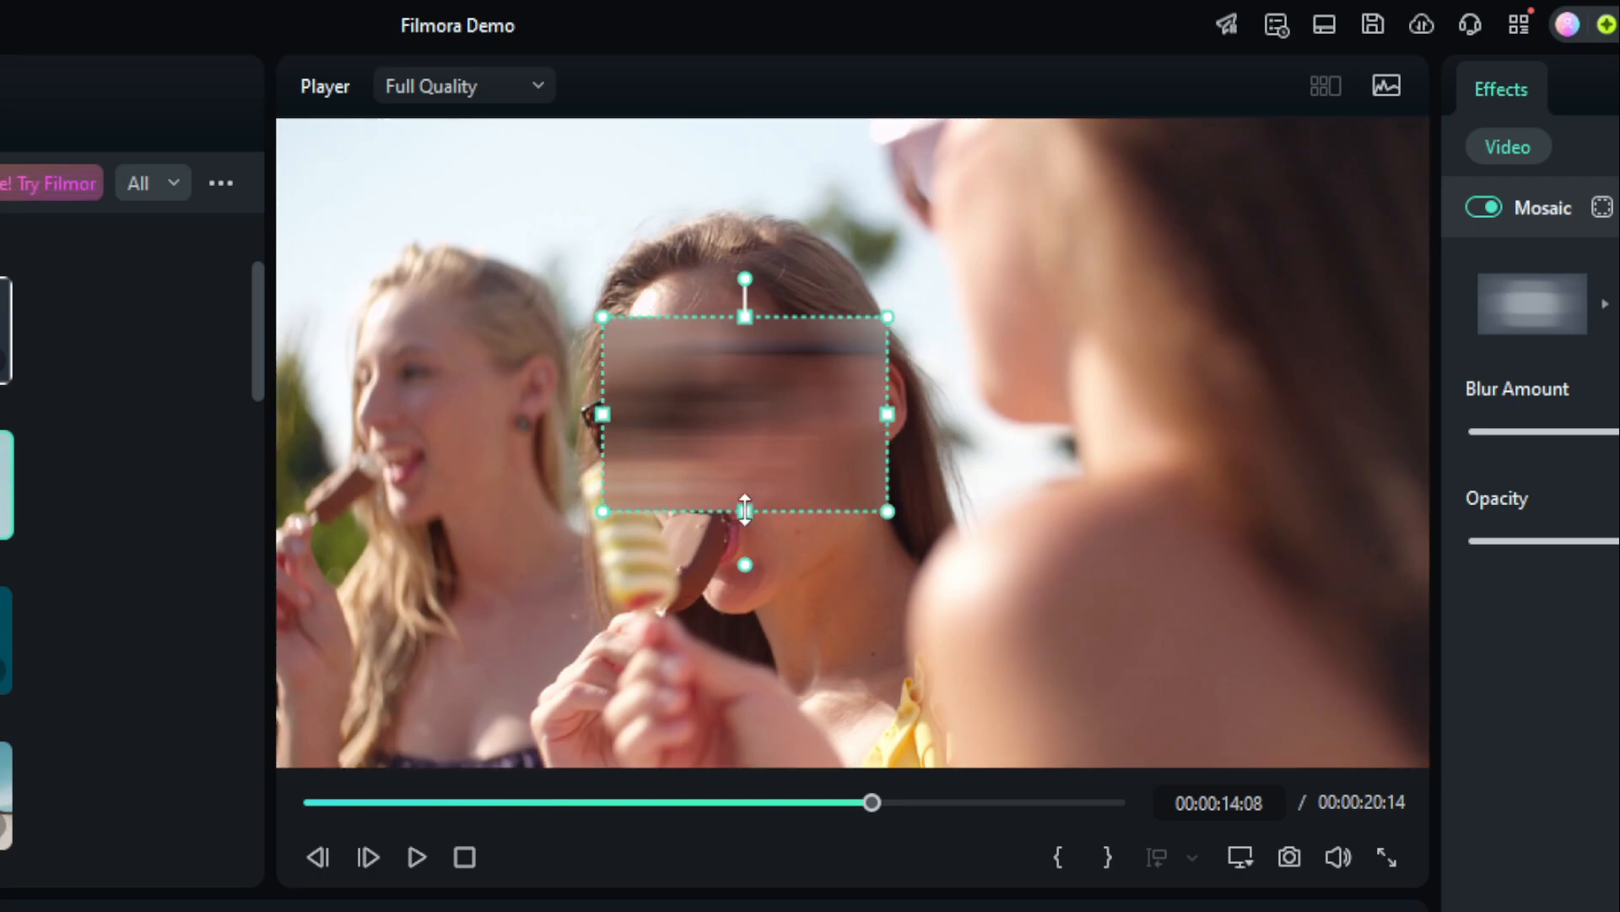
left_click_drag(745, 509, 747, 607)
left_click_drag(887, 418, 908, 420)
Give the tracked mosaic the checkered pixel style with a blur amount of 100, and play the result.
left_click(1604, 302)
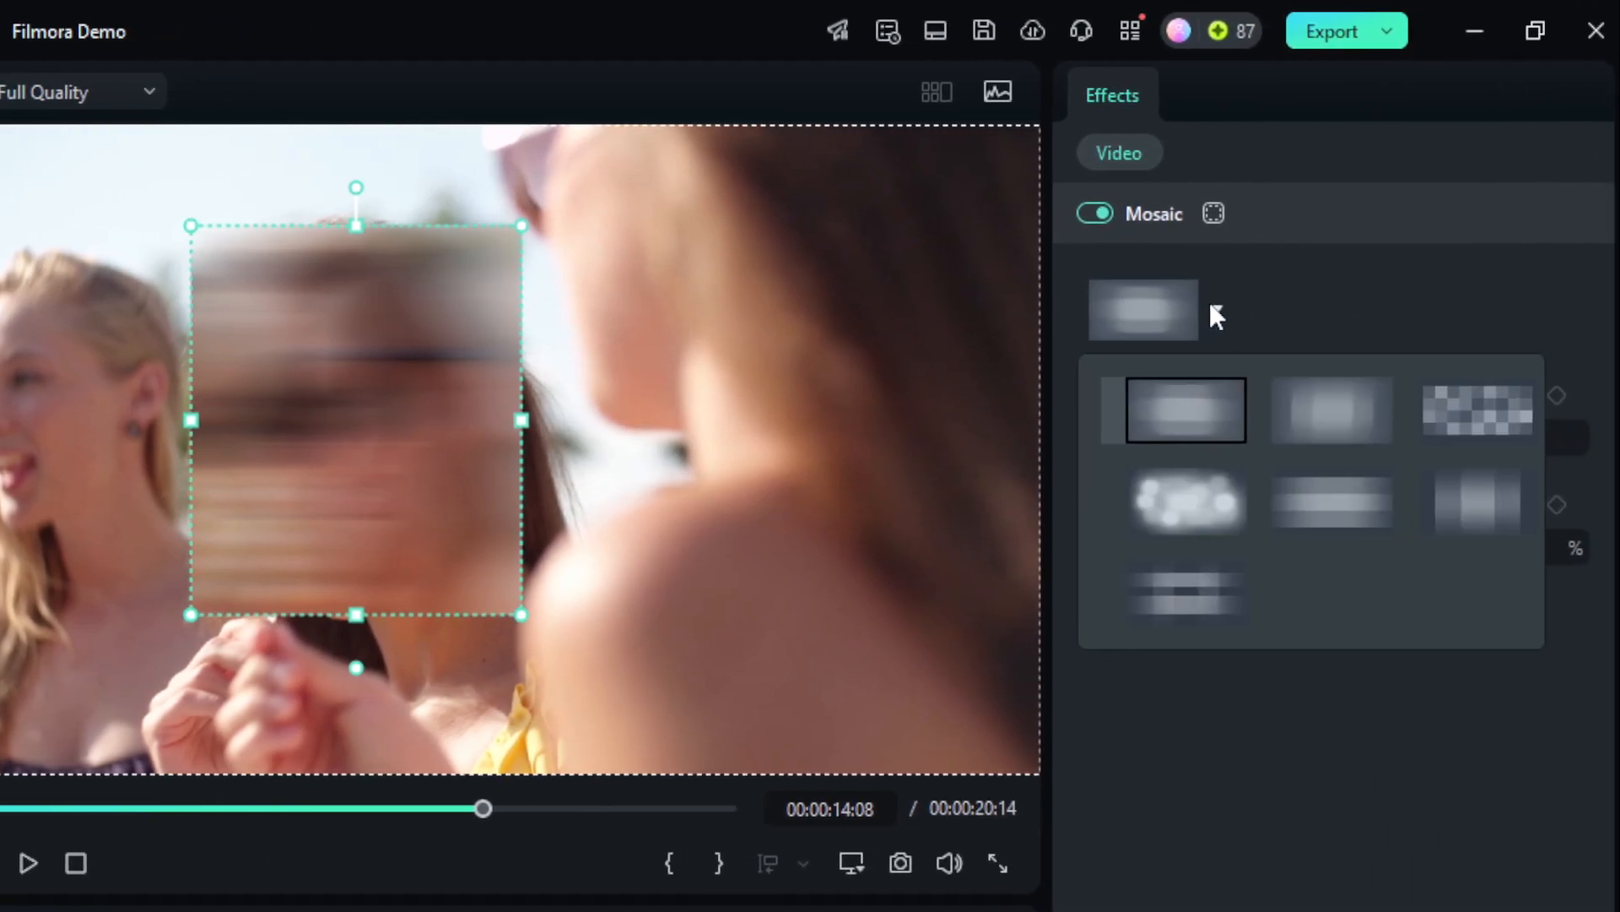
left_click(1446, 409)
left_click_drag(1266, 438, 1480, 443)
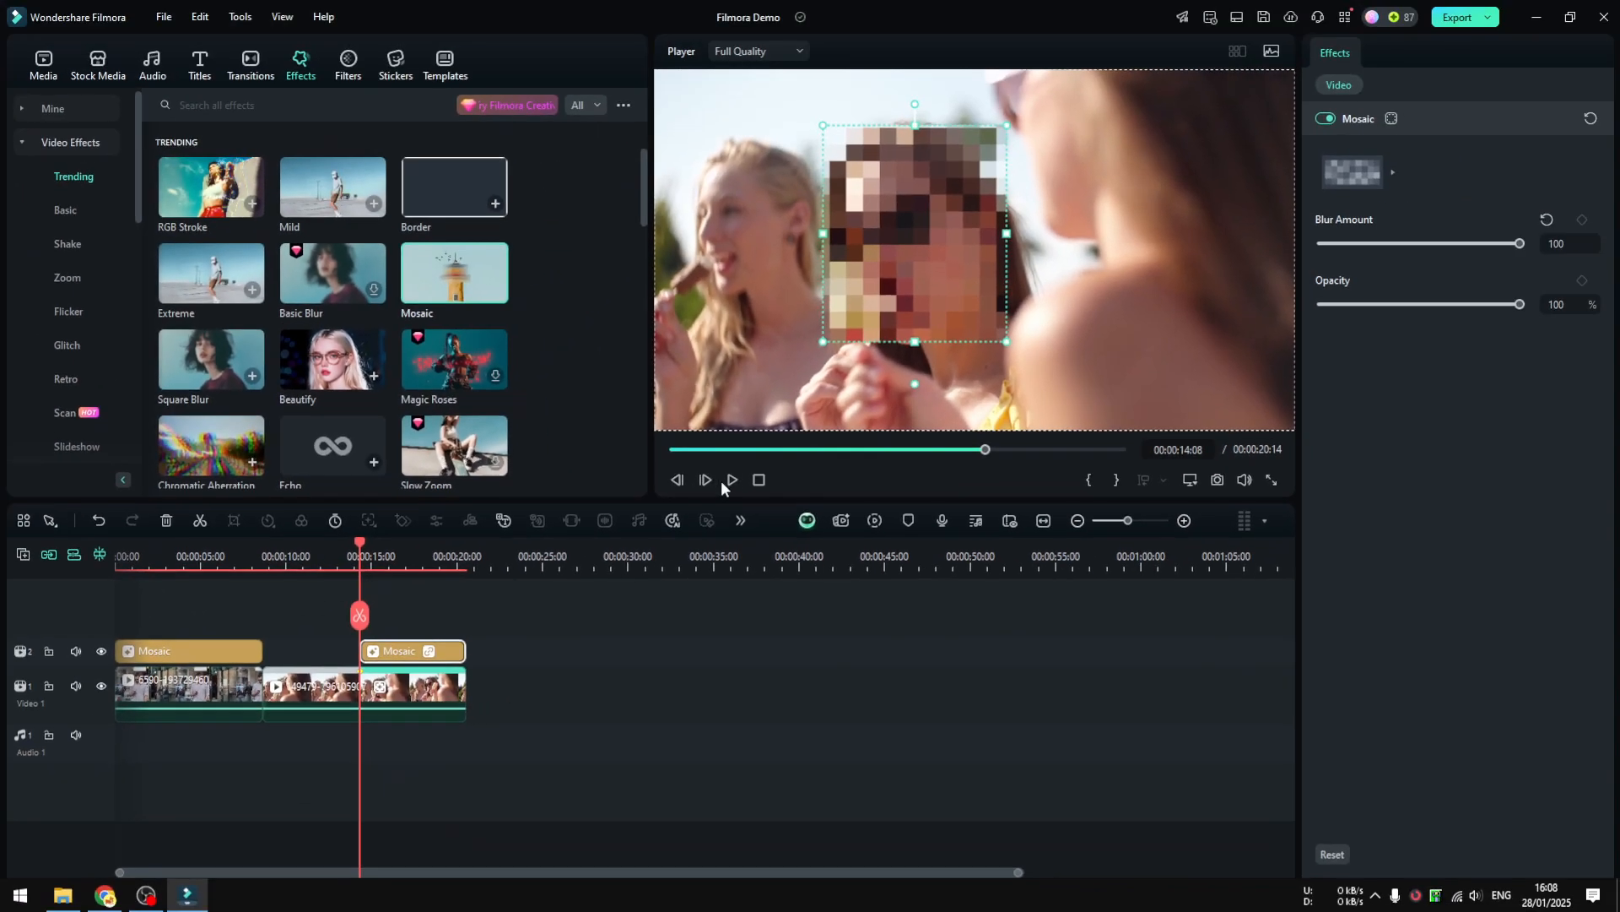
left_click(1145, 292)
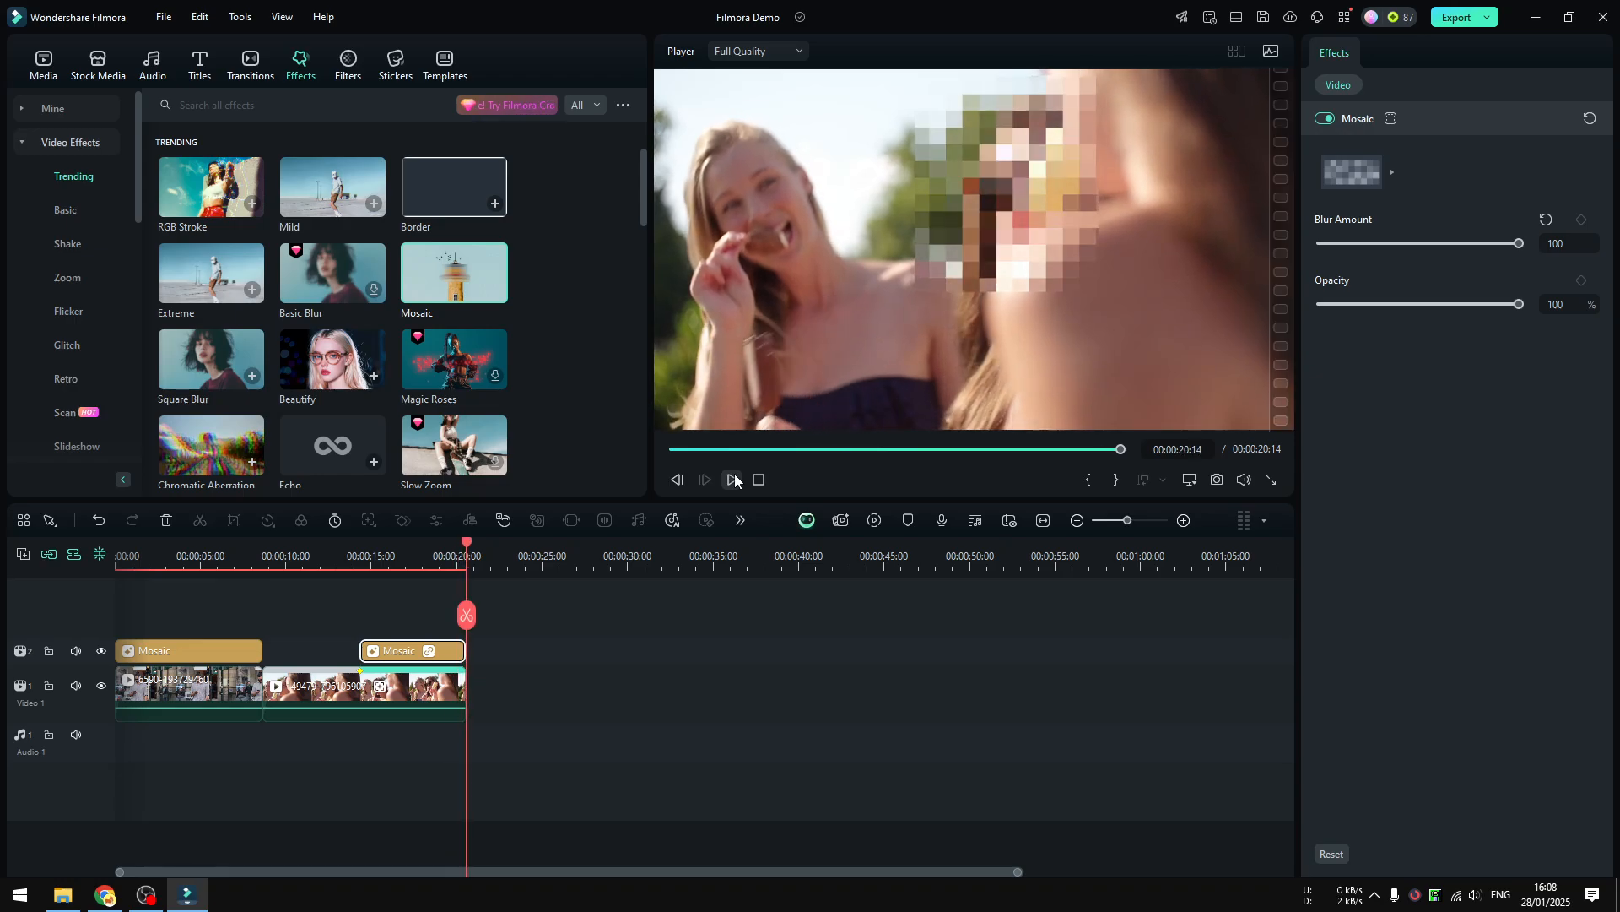
Scrub through the second clip before the tracked mosaic to examine which part of it has no face blur.
left_click(309, 561)
left_click(325, 679)
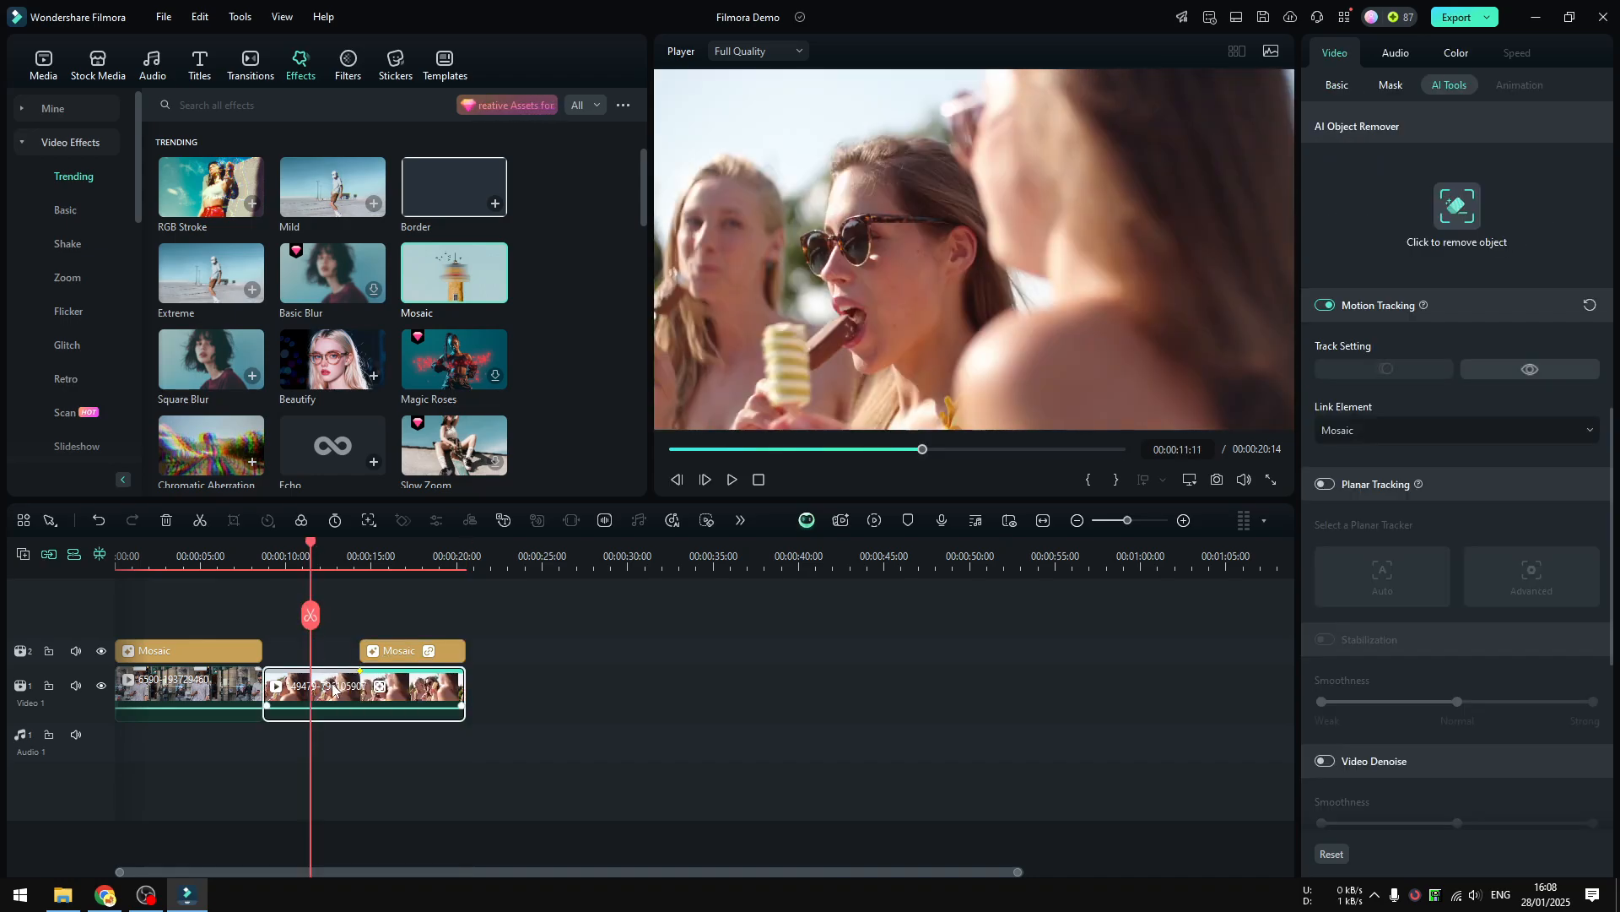
left_click_drag(319, 616, 294, 613)
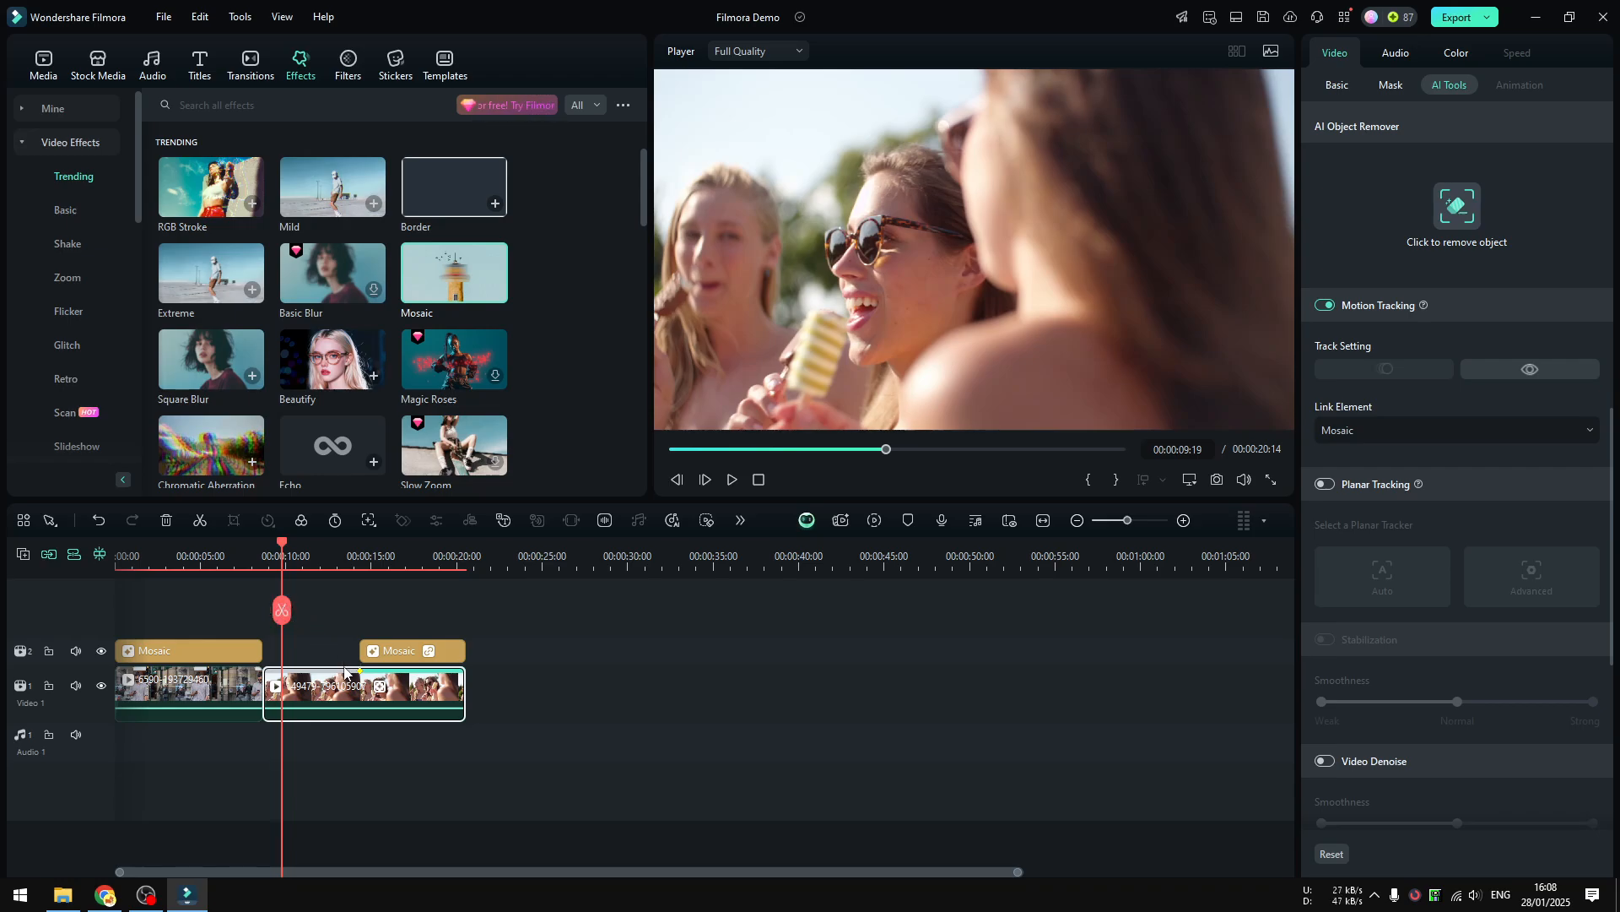
left_click_drag(284, 611, 360, 616)
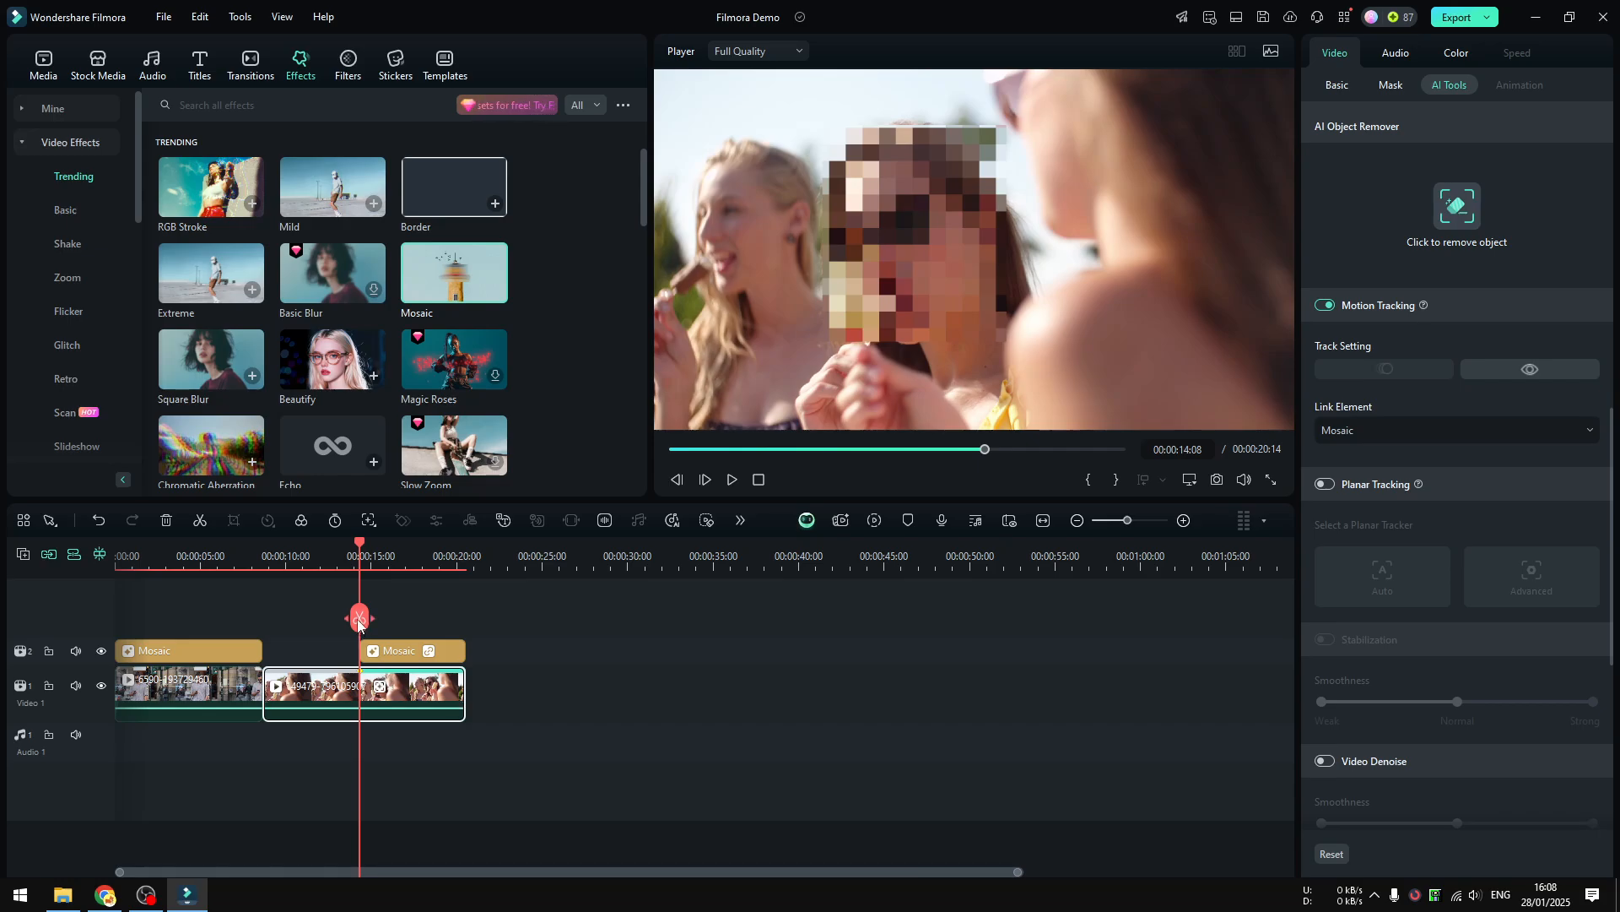
left_click_drag(357, 621, 284, 616)
left_click(385, 651)
mouse_move(361, 649)
left_mouse_down()
mouse_move(345, 646)
mouse_move(361, 649)
left_mouse_up()
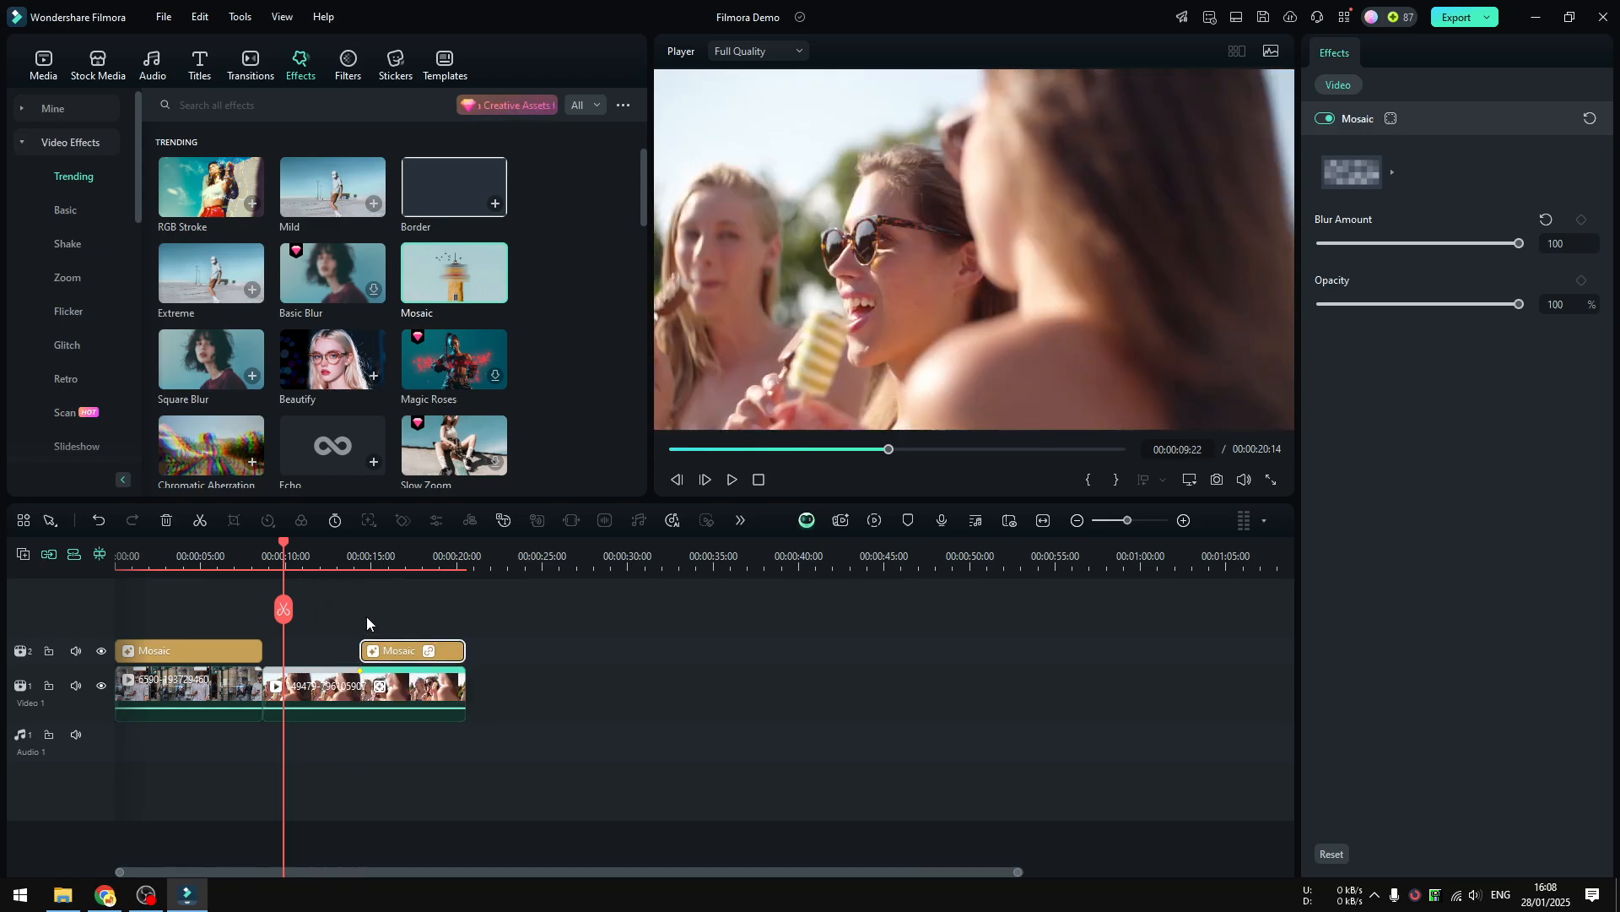
left_click(375, 689)
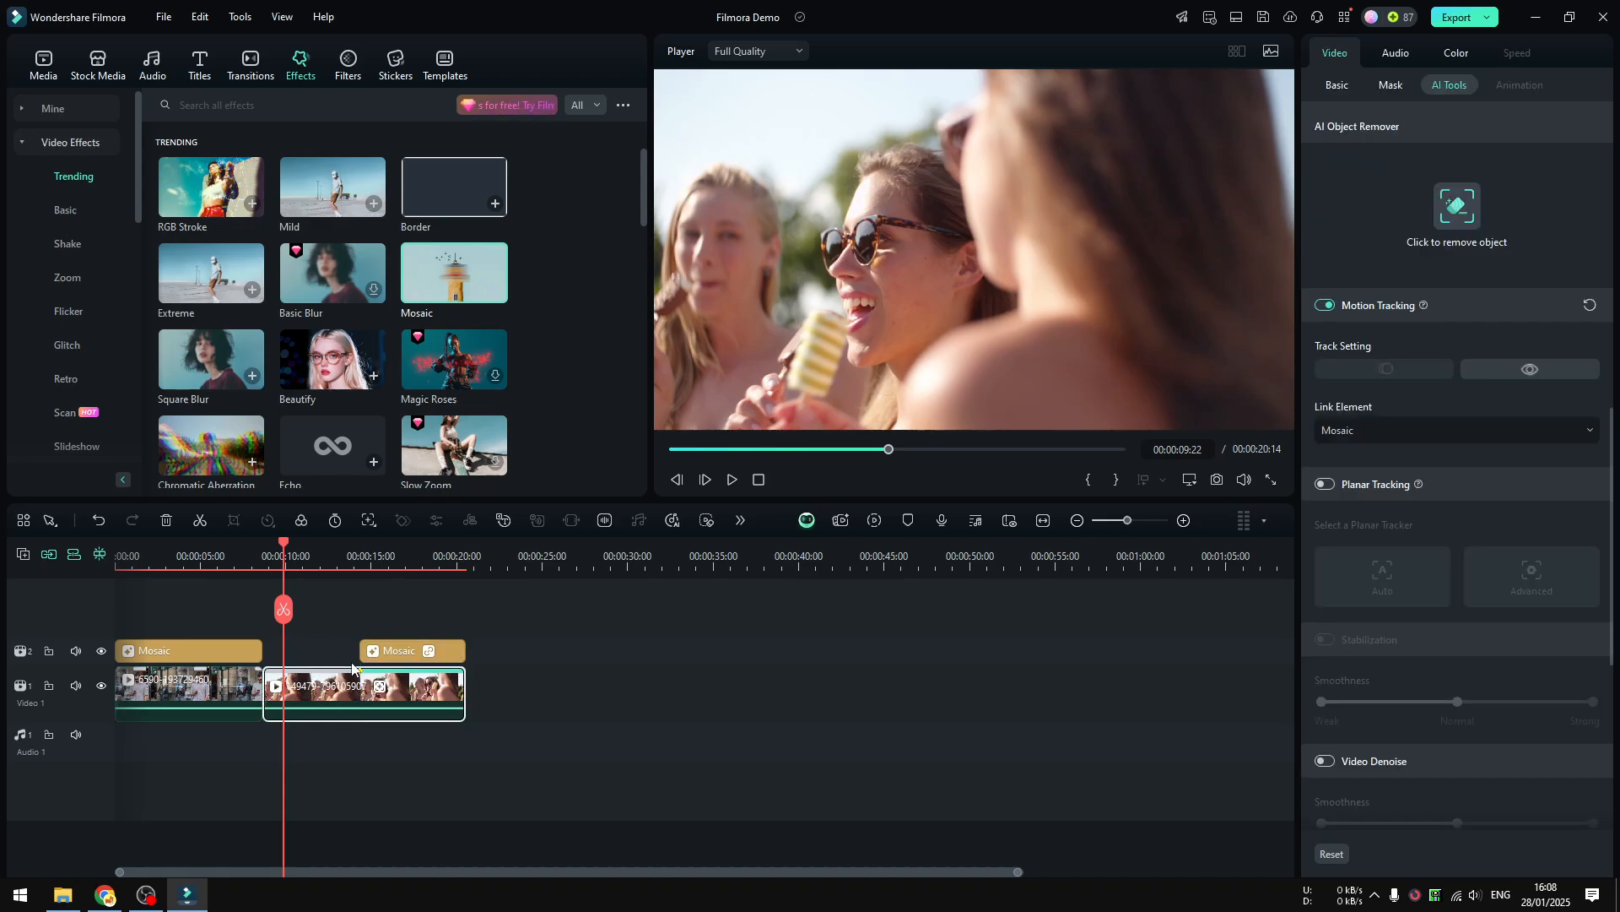
left_click_drag(284, 609, 345, 629)
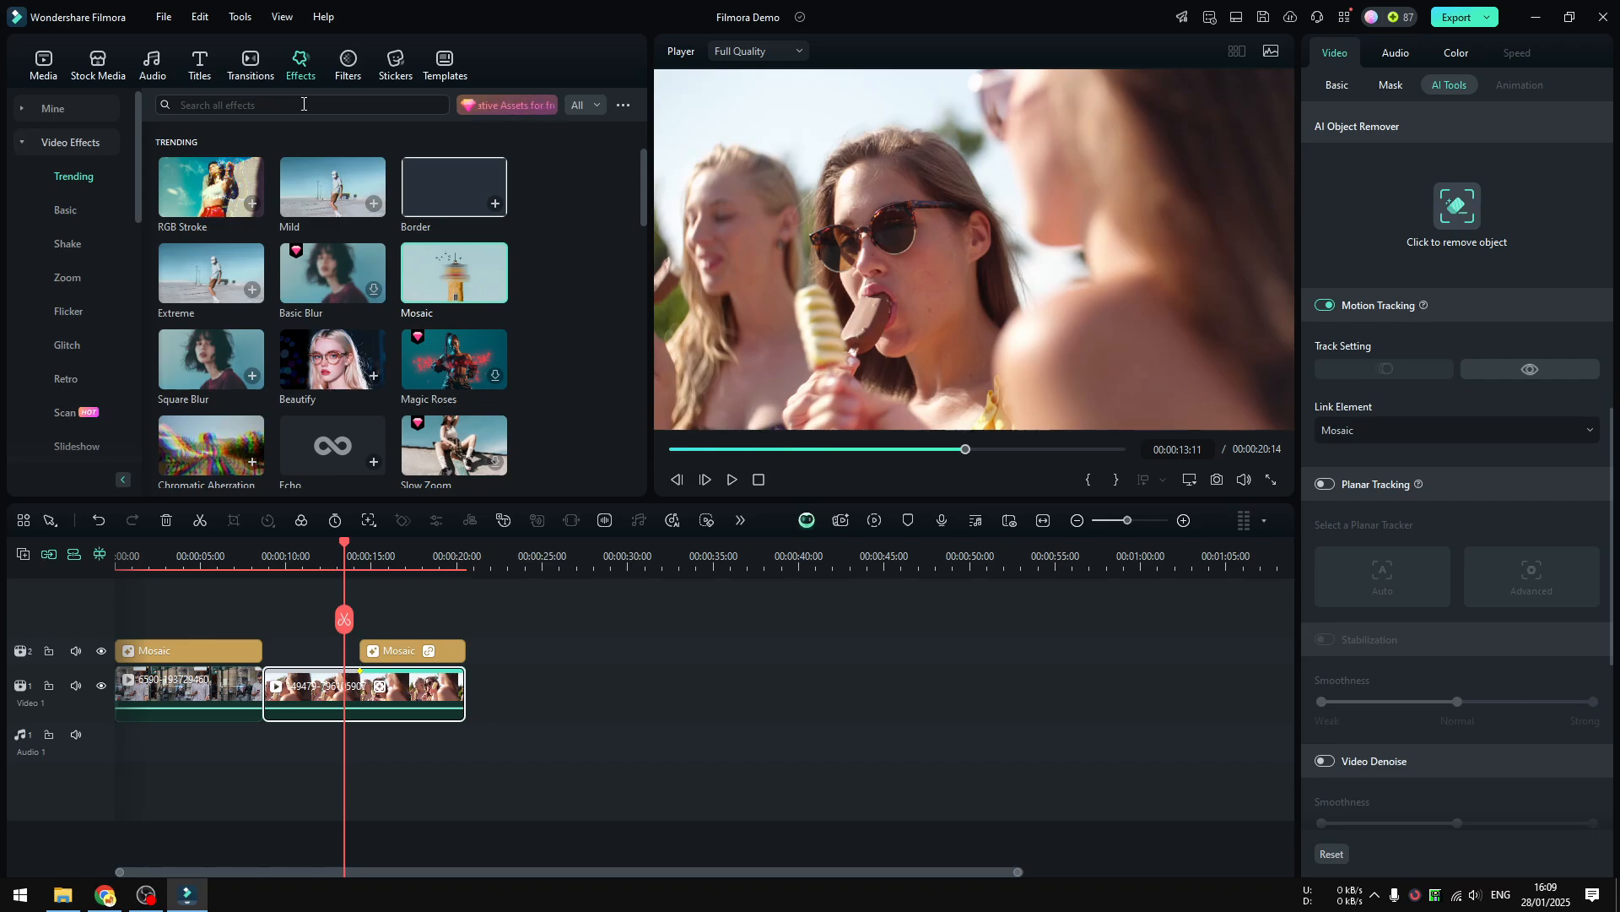
Search the effects library for "mosaic" and preview the Face-off effect.
left_click(372, 108)
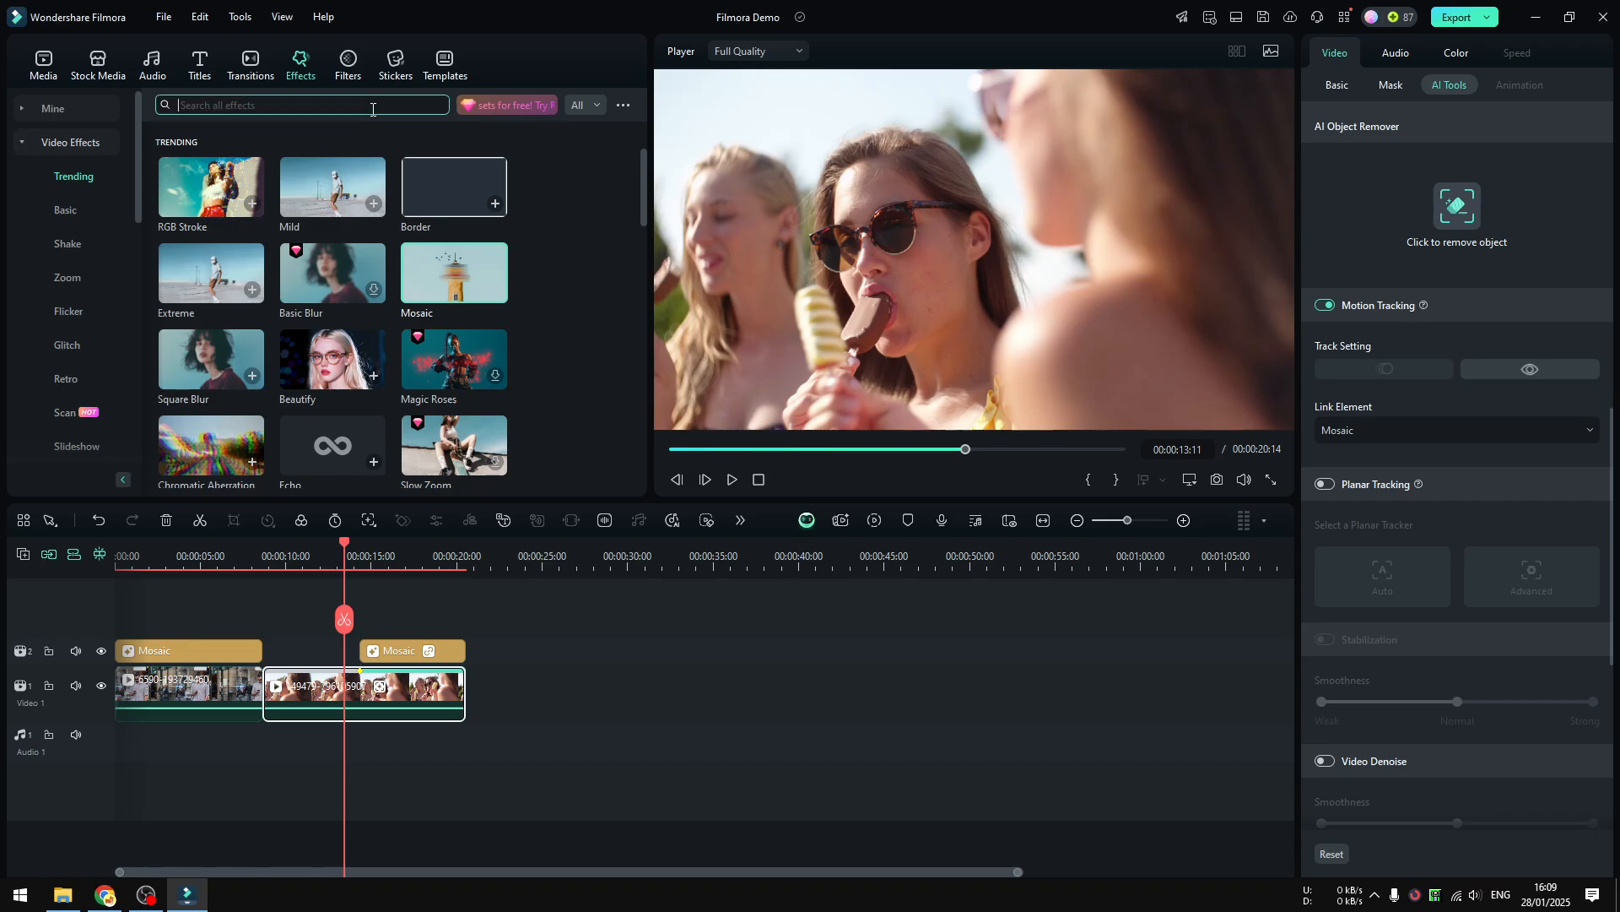
type("mosai")
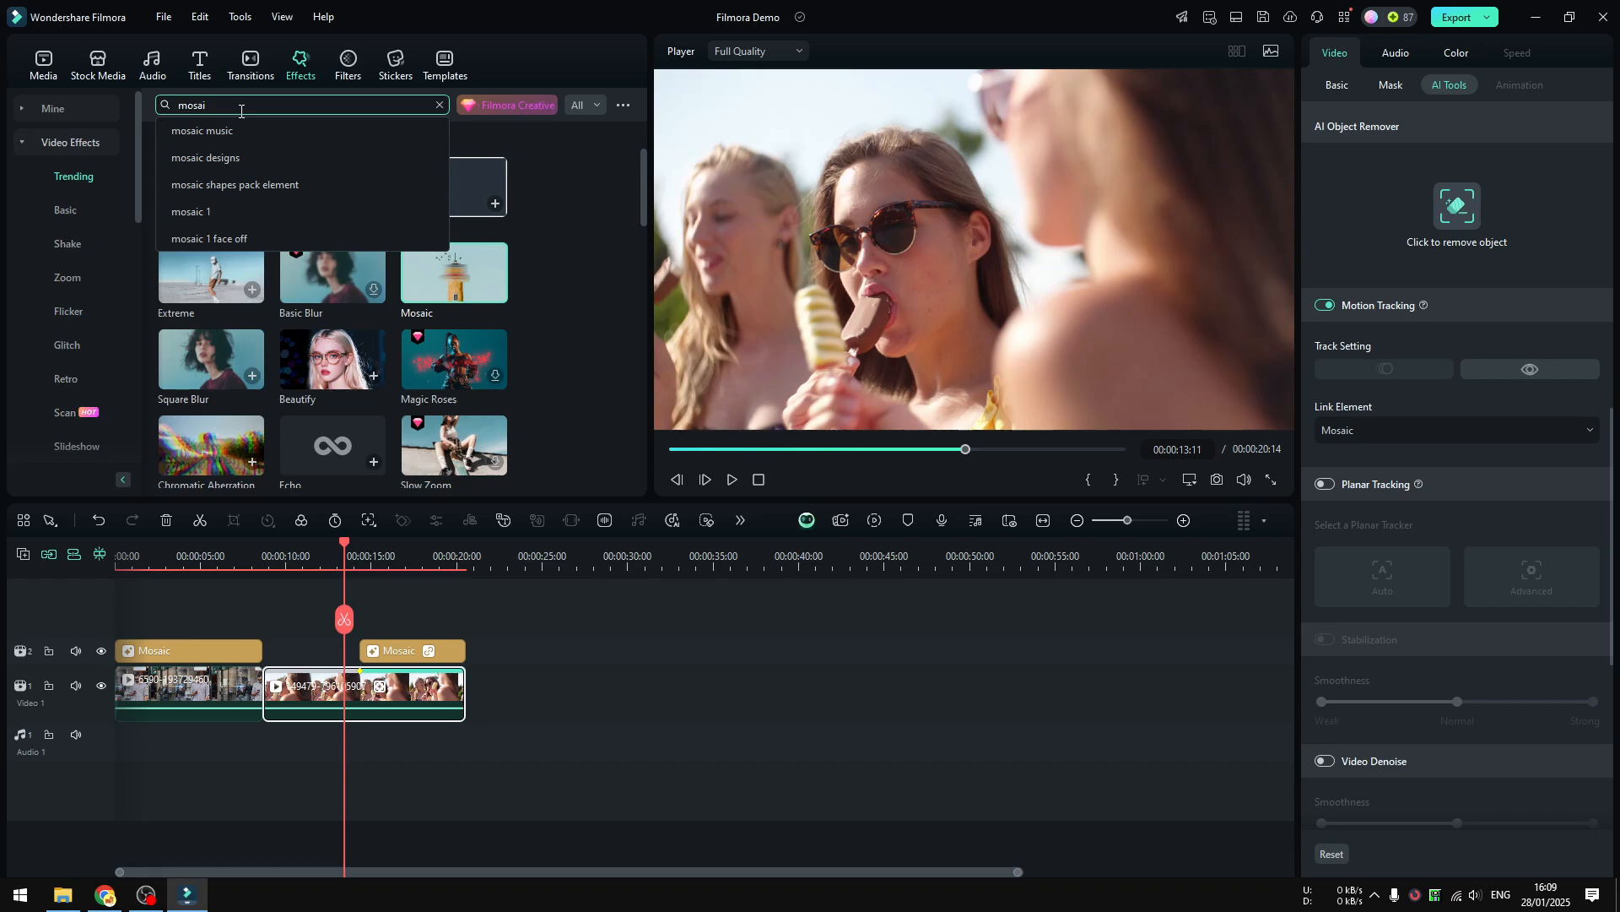
type("c")
key("Return")
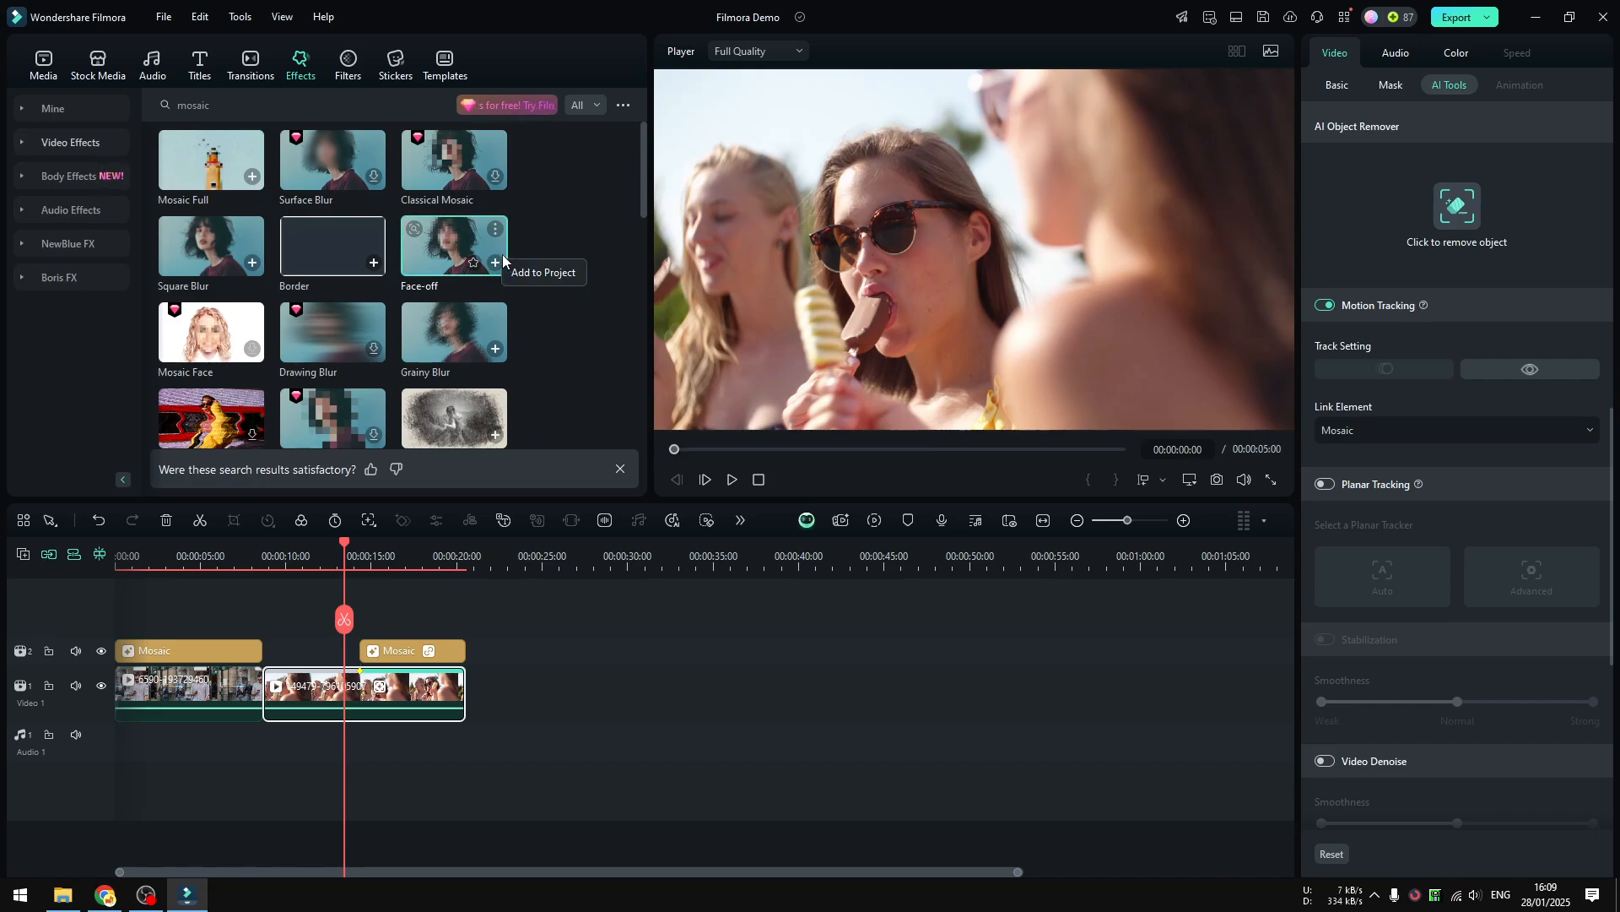
left_click(455, 258)
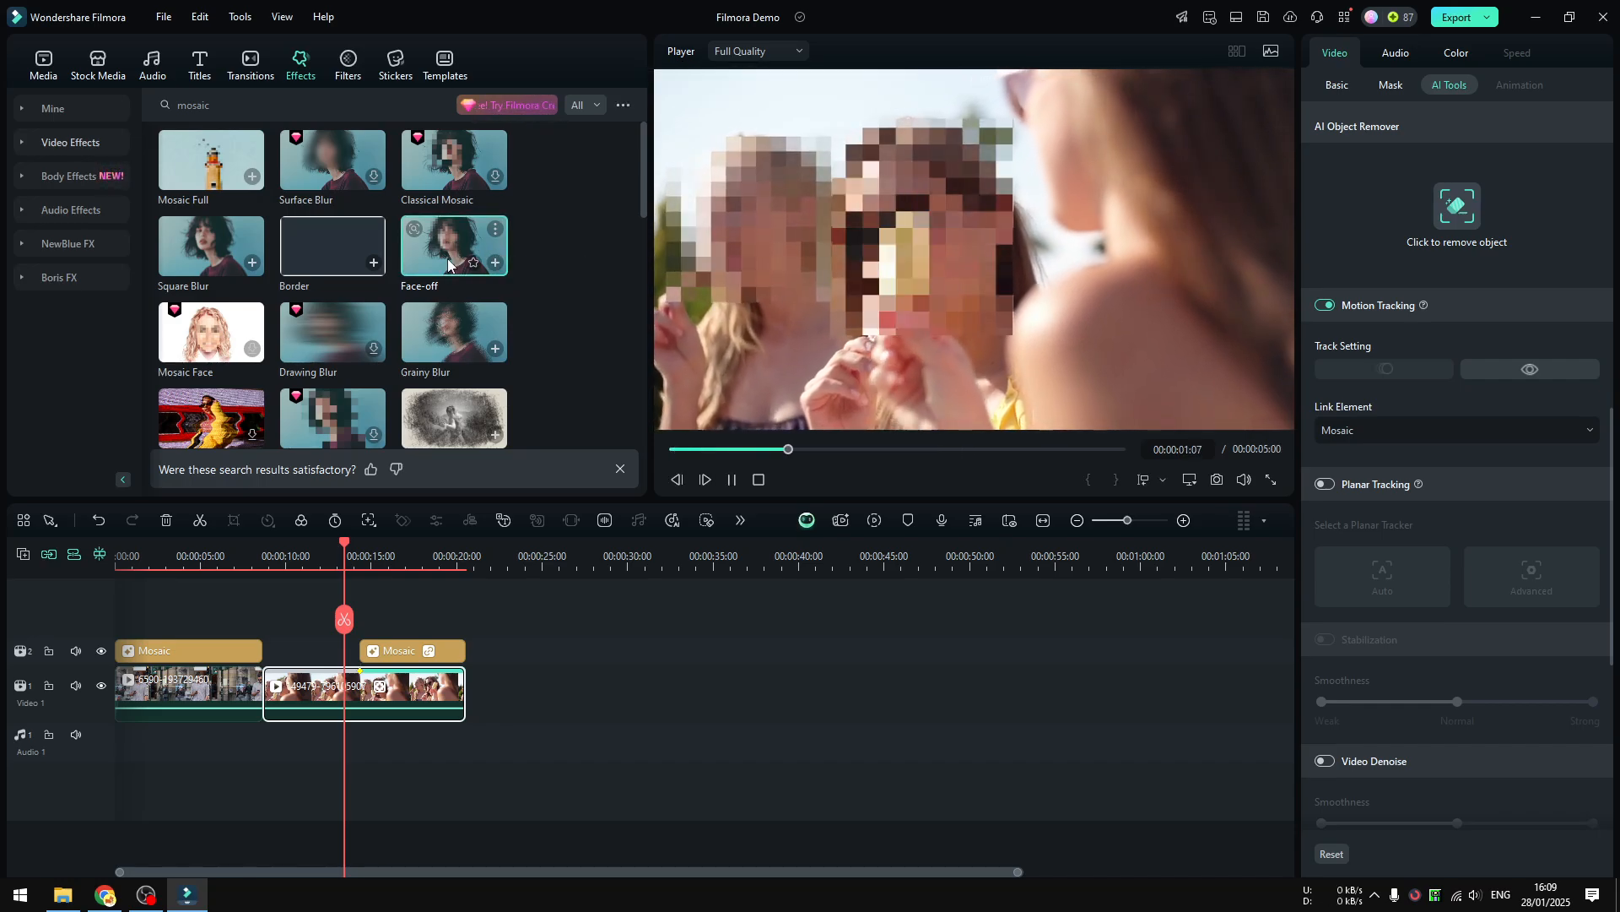
Add the Face-off effect above the start of the second clip and extend it to where the tracked mosaic begins.
left_click_drag(448, 264, 282, 580)
left_click(275, 539)
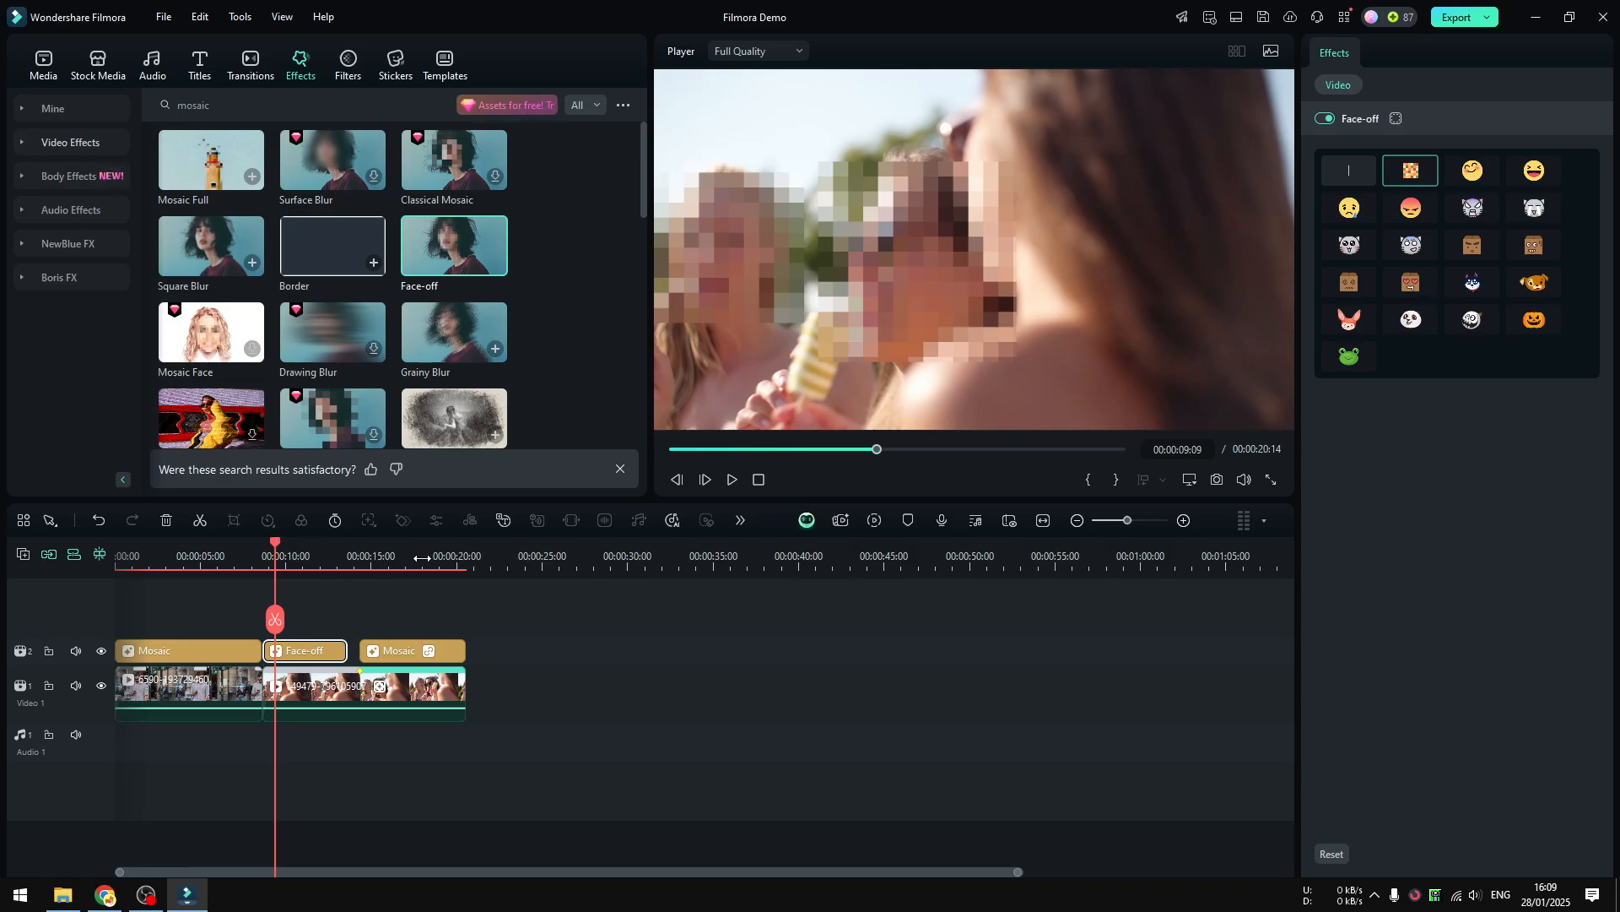
left_click_drag(346, 645, 357, 646)
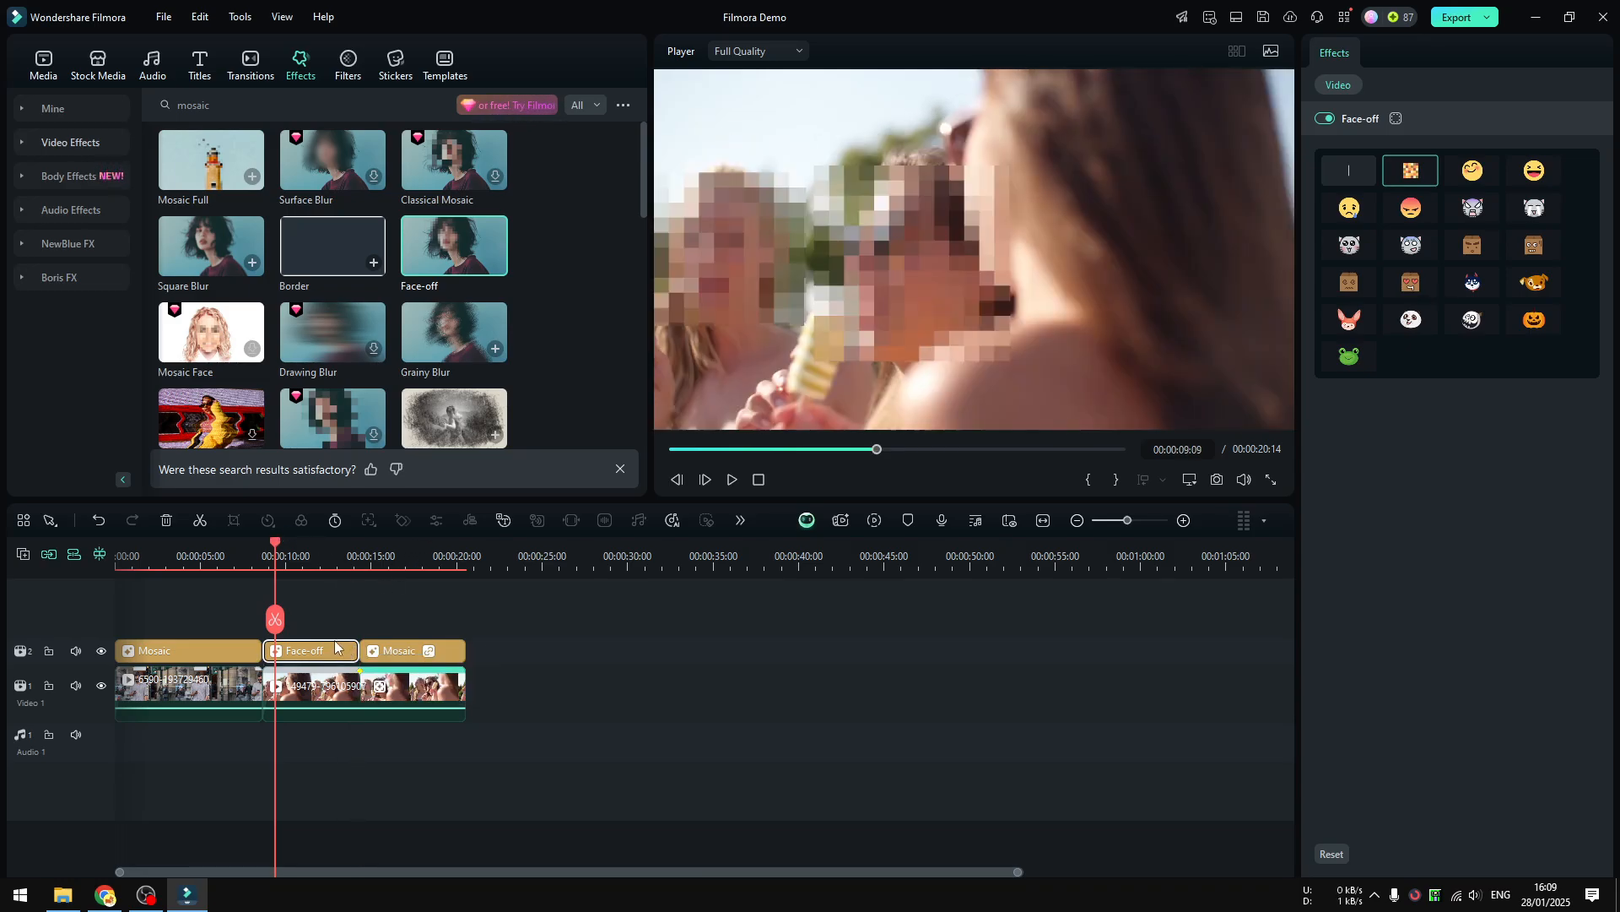
Play the second clip from 00:00:08:17 and compare the face blurring in its Face-off and tracked mosaic sections.
left_click_drag(264, 548, 293, 553)
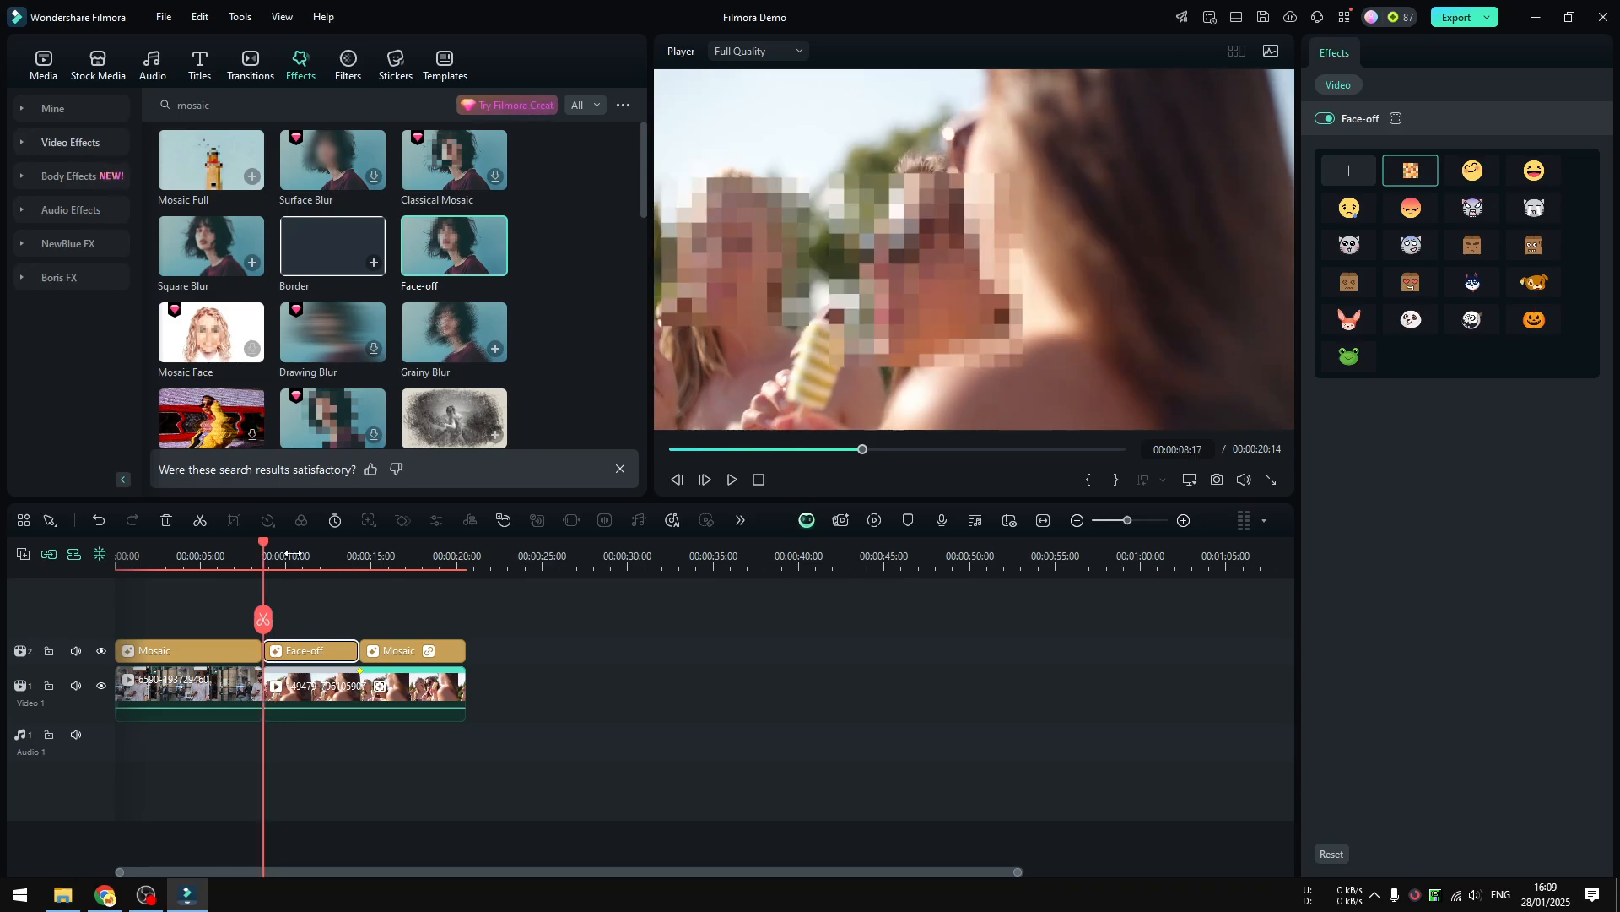
left_click(732, 479)
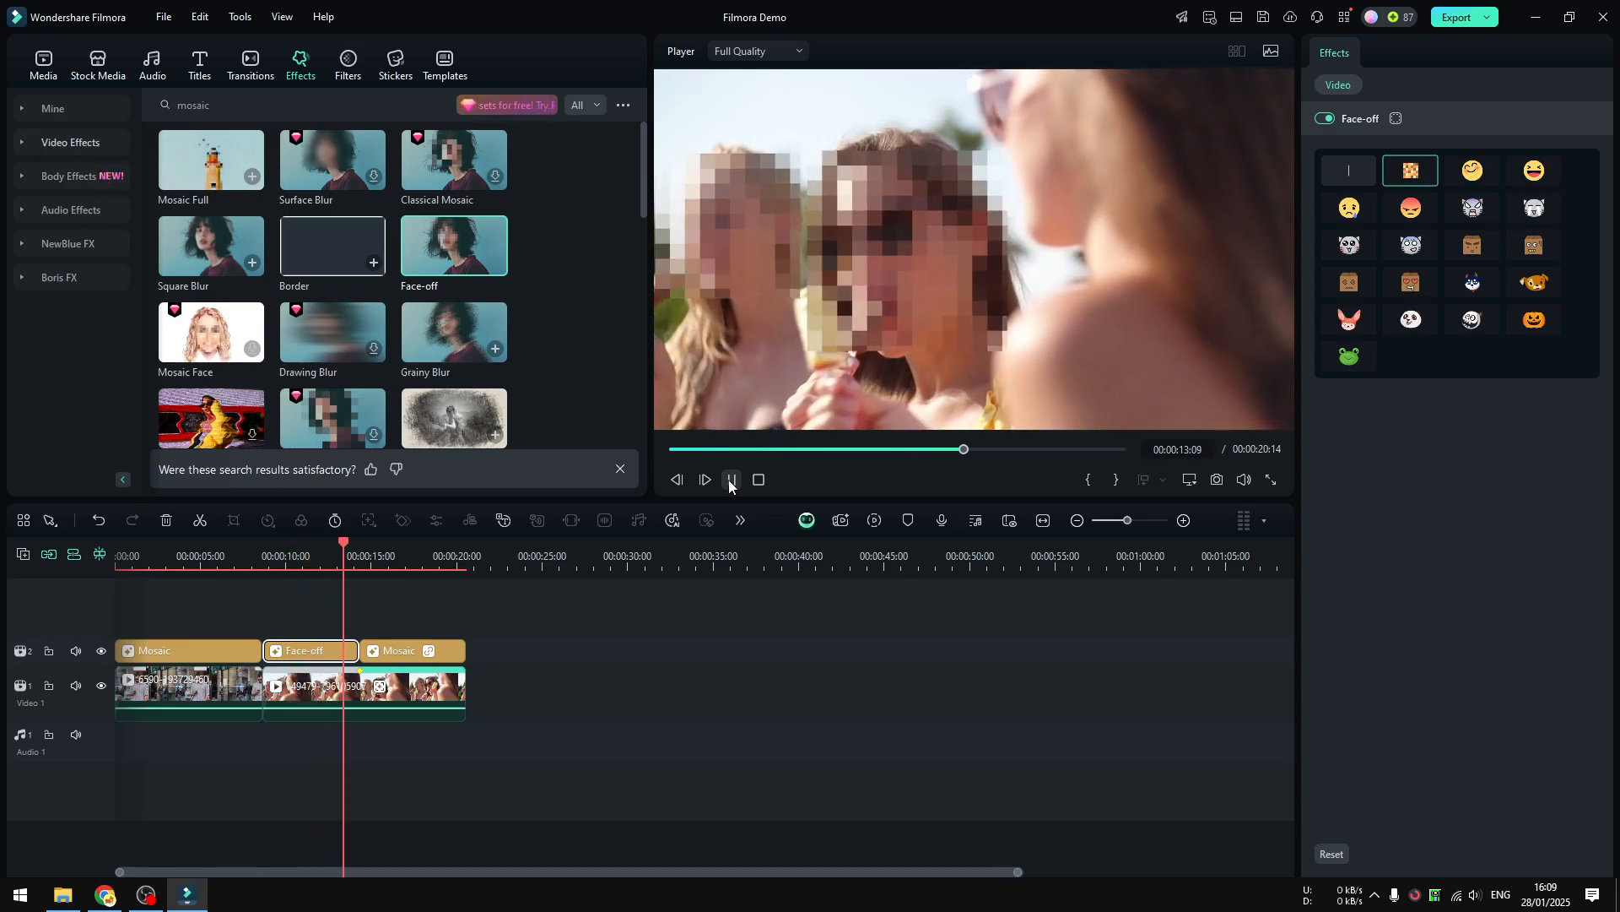
left_click(306, 551)
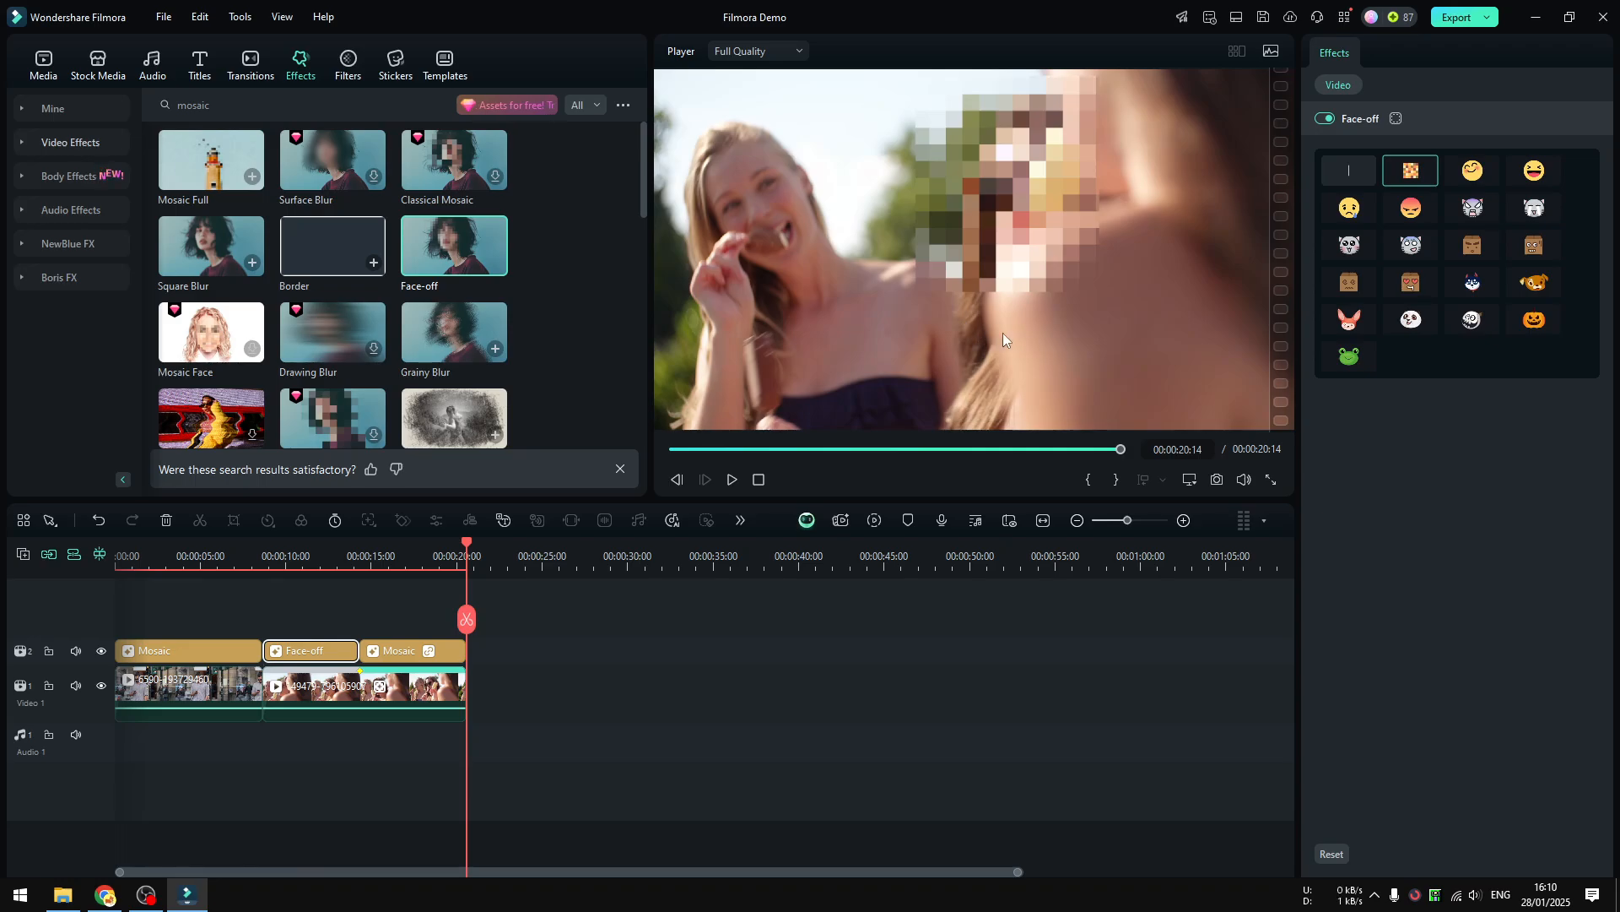
left_click(395, 558)
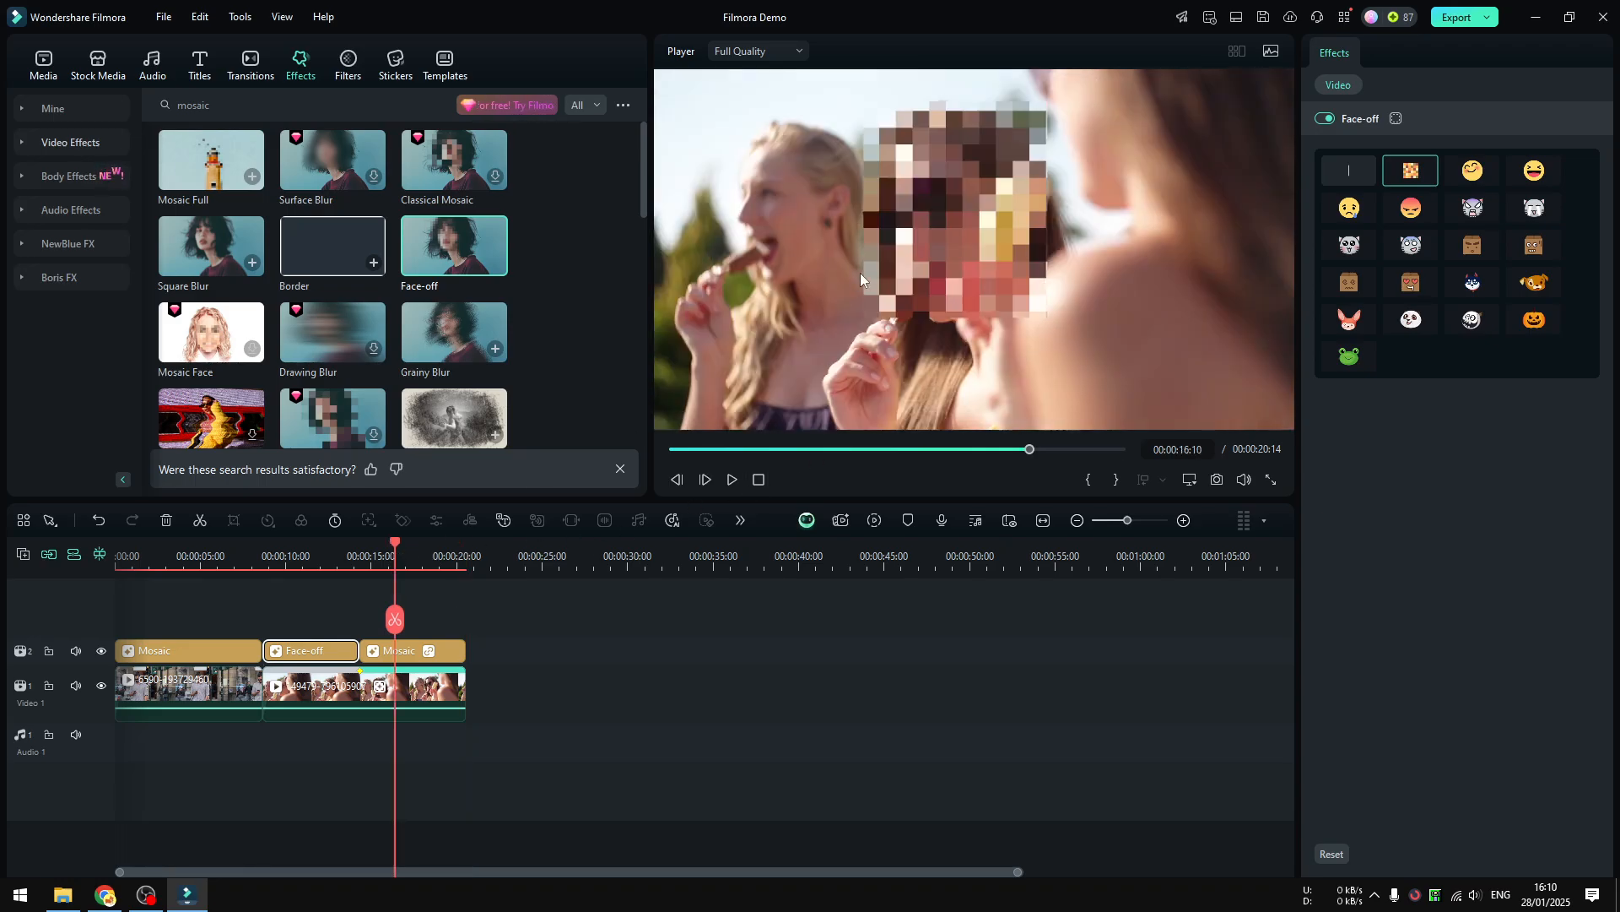